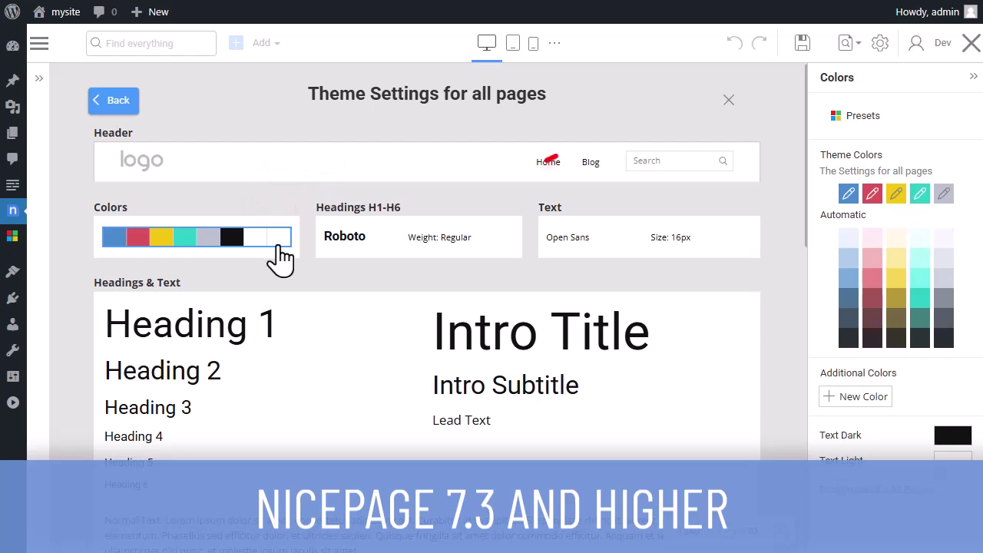
# Review the Headings H1-H6, Header and Footer site settings, then bring up the editor's main menu
pyautogui.click(445, 258)
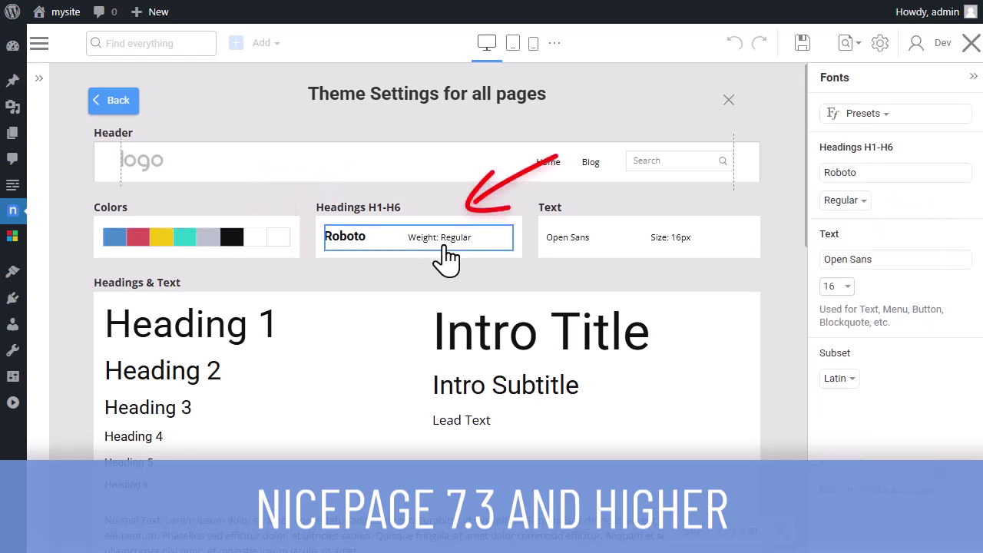
pyautogui.click(491, 172)
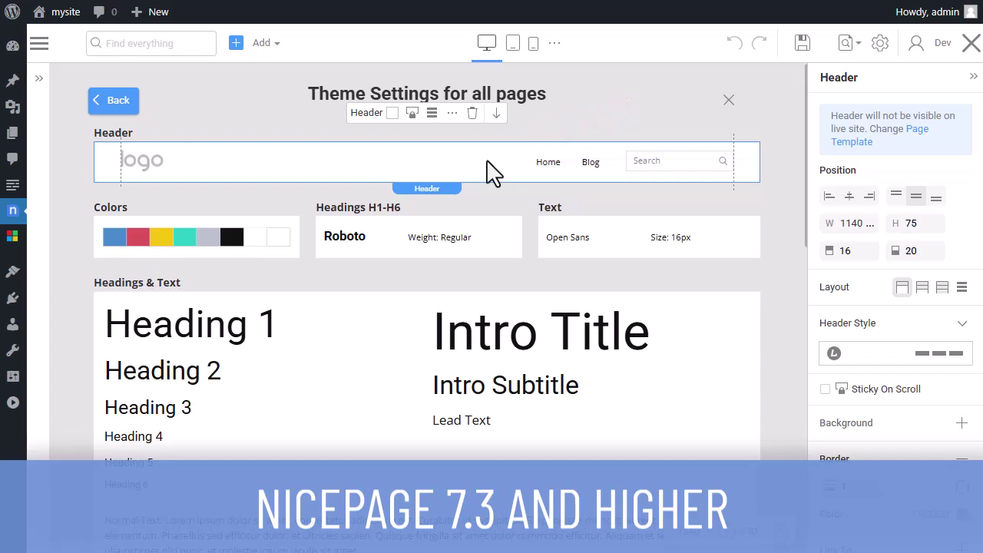
pyautogui.scroll(-10, 538, 200)
pyautogui.click(557, 220)
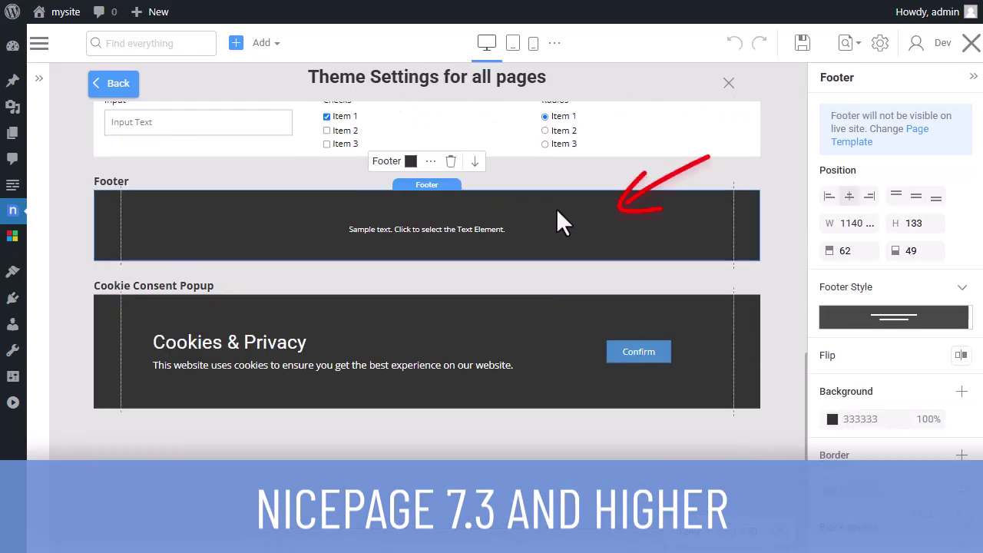
pyautogui.click(38, 43)
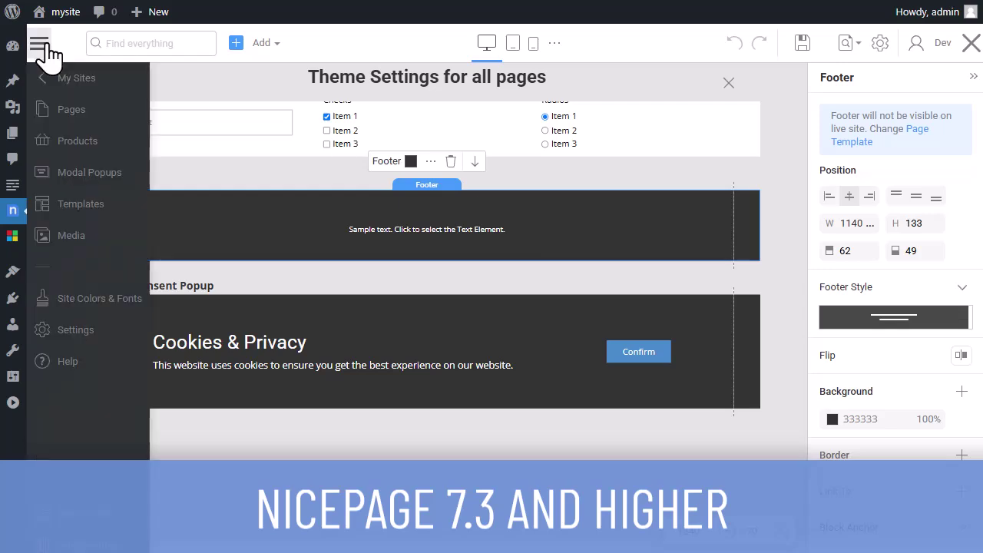
# In Nicepage Settings, keep Site Style Source set to Plugin
pyautogui.click(81, 204)
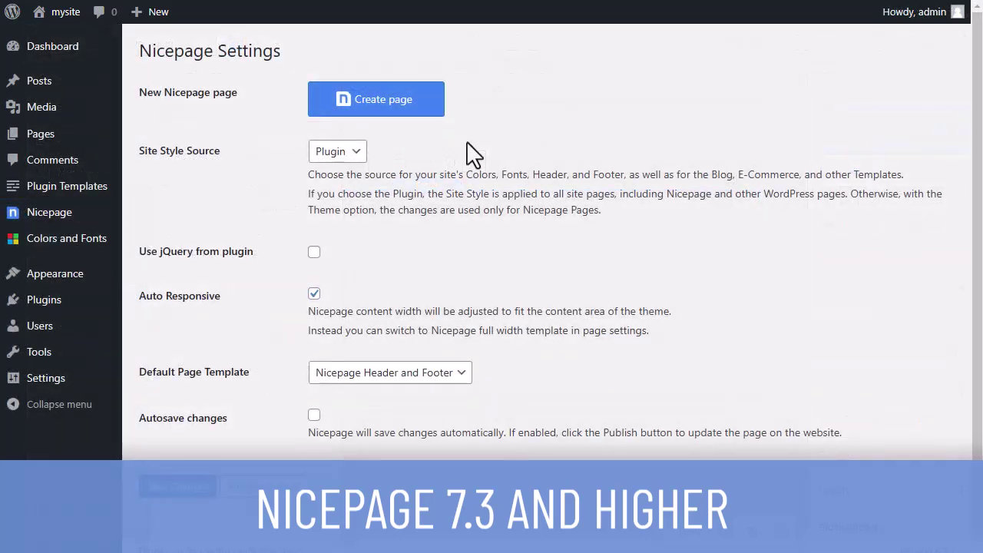
pyautogui.click(351, 155)
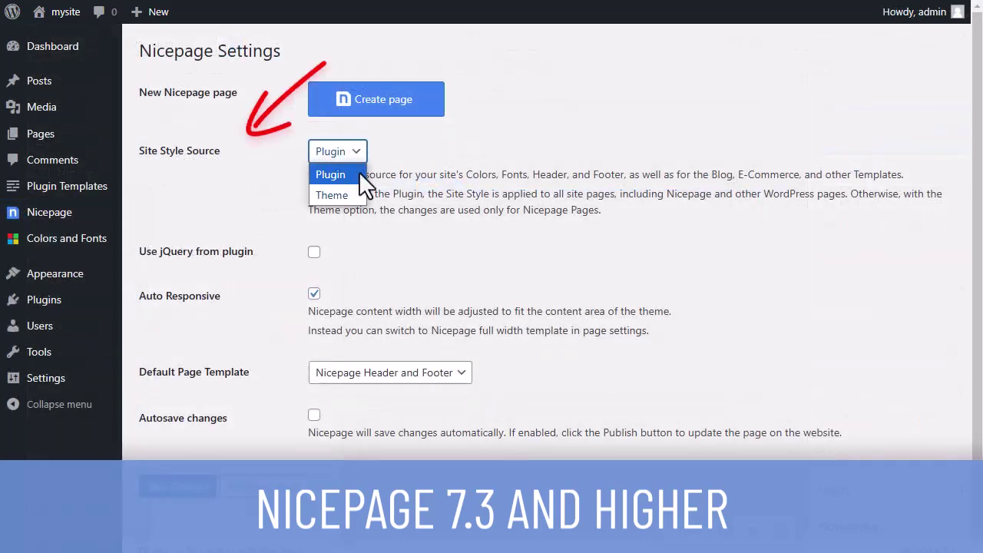
pyautogui.click(358, 172)
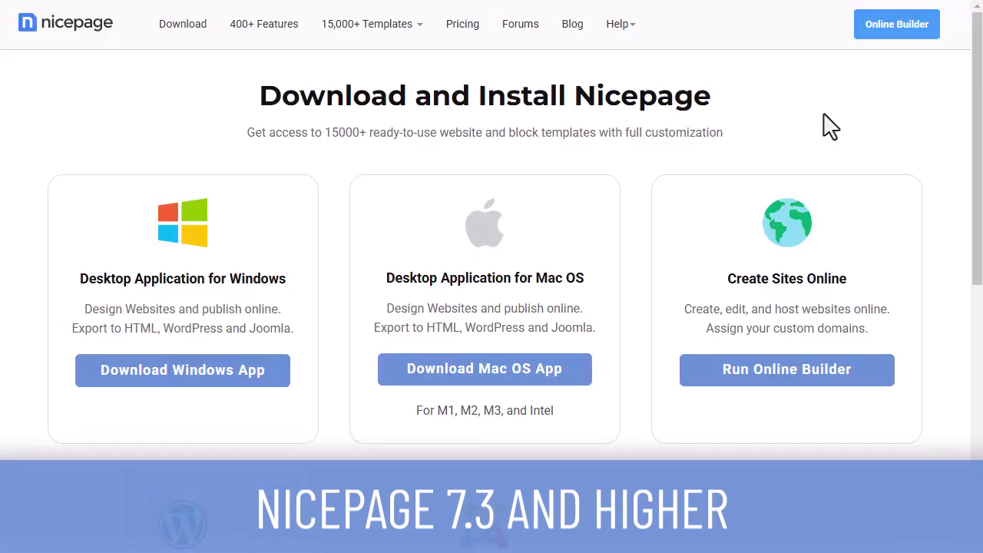
# From the nicepage.com Download page, get the wordpress_nicepage_plugin-7.3.1 zip
pyautogui.scroll(-5, 830, 126)
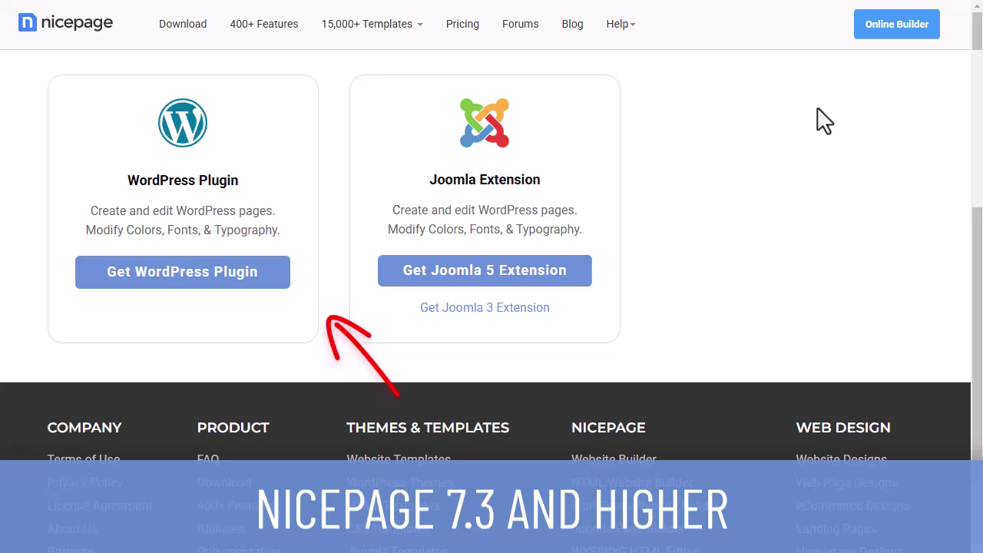
pyautogui.scroll(5, 807, 99)
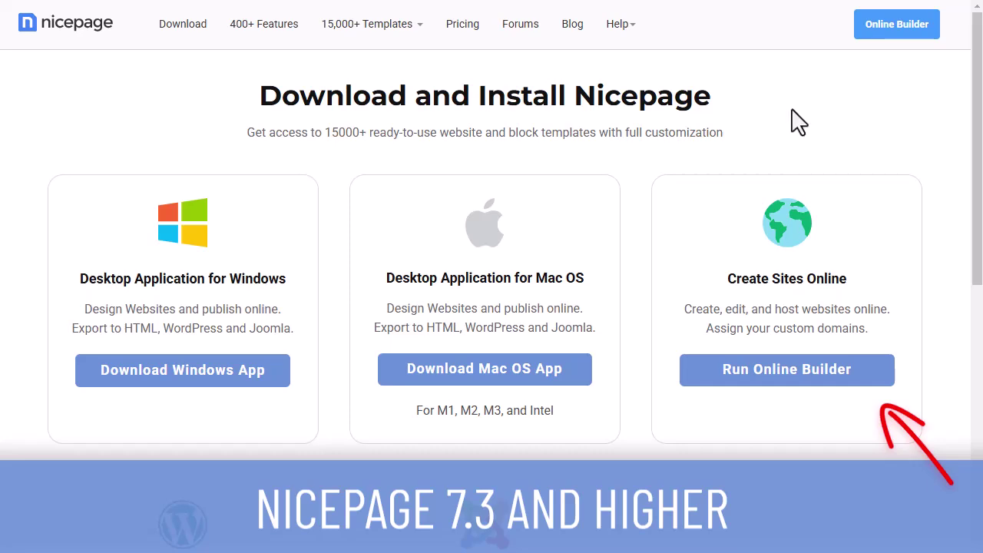
pyautogui.scroll(-6, 797, 121)
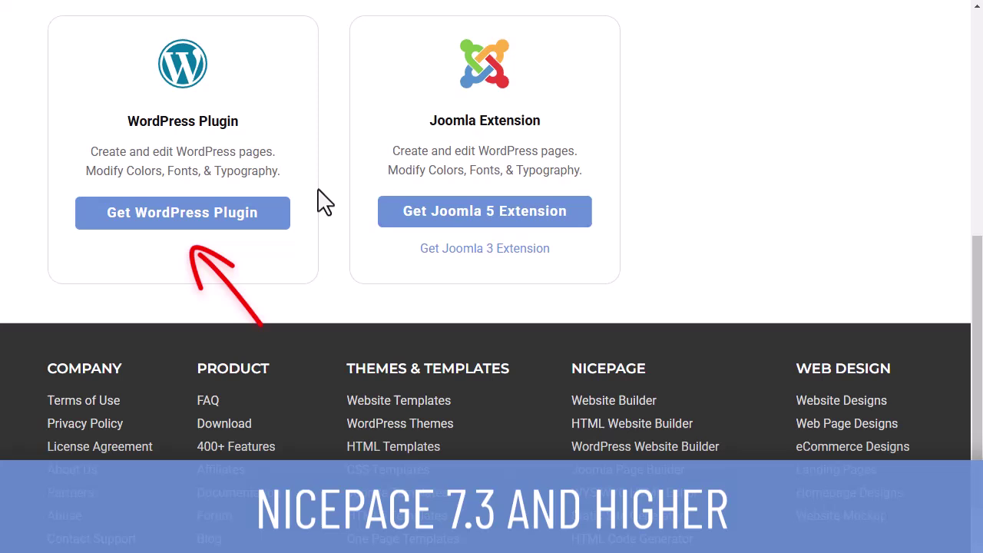
pyautogui.click(274, 231)
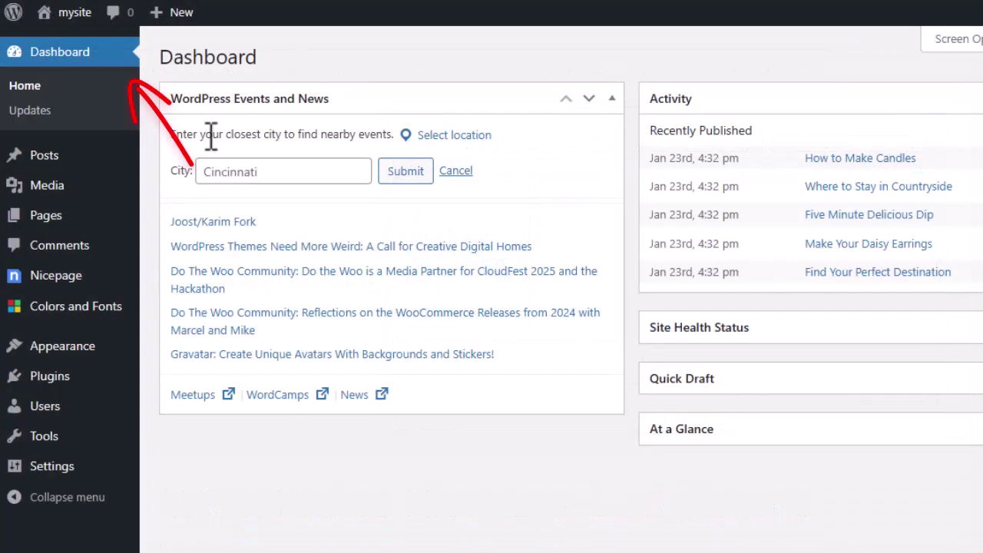
# Go from Installed Plugins to Add New Plugin's upload form
pyautogui.moveTo(87, 390)
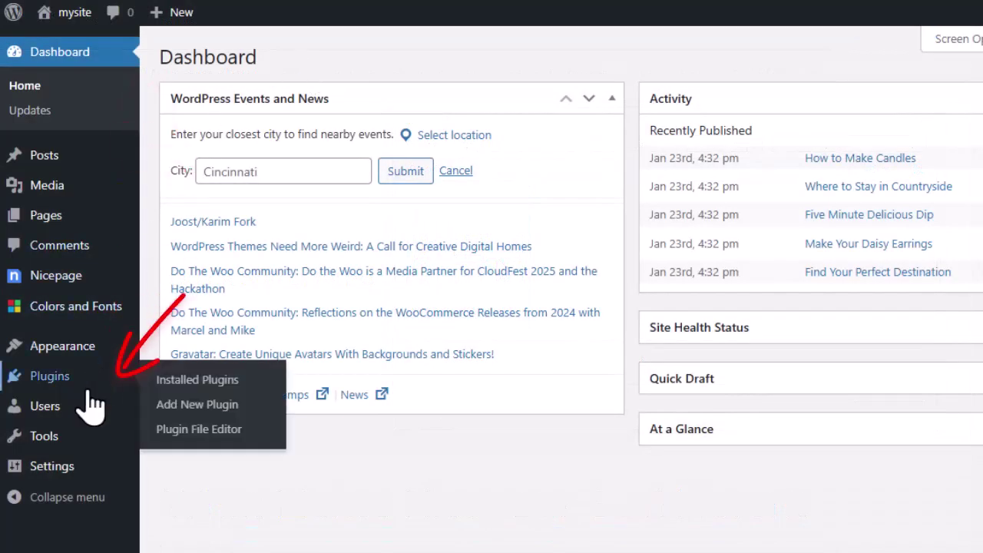
pyautogui.click(246, 384)
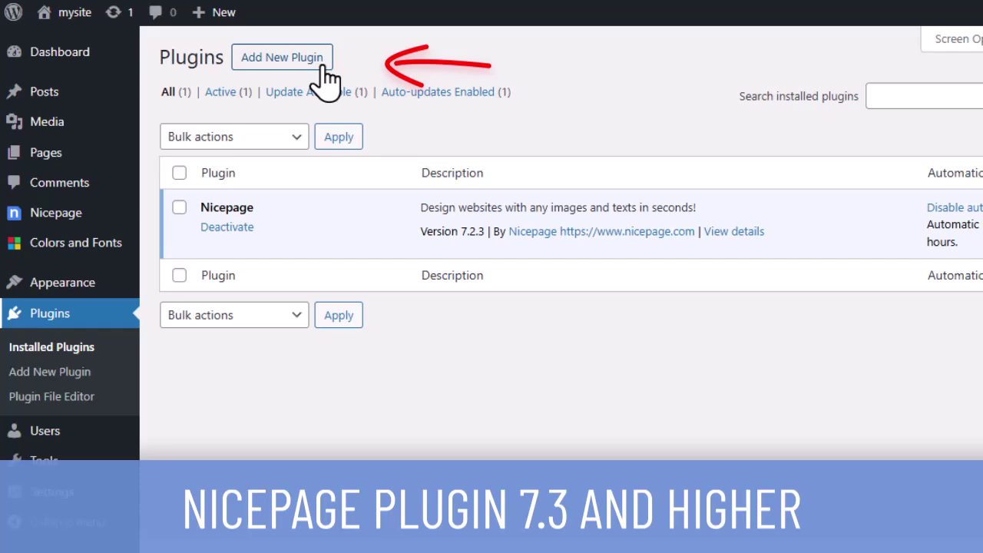
pyautogui.click(325, 66)
pyautogui.click(324, 70)
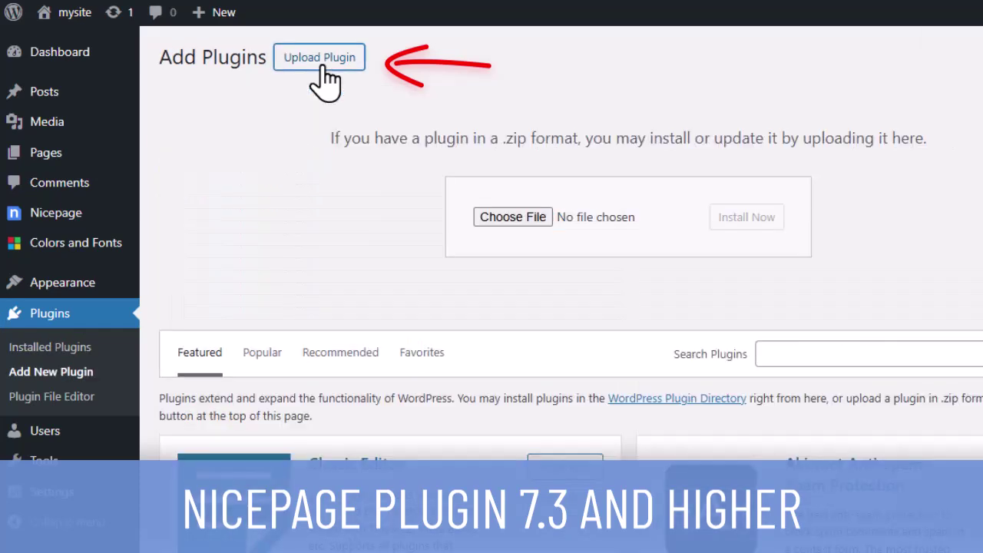
# Install wordpress_nicepage_plugin-7.3.1.zip, replacing the current 7.2.3 version with the uploaded one
pyautogui.click(536, 216)
pyautogui.moveTo(607, 387); pyautogui.dragTo(535, 223)
pyautogui.press('Escape')
pyautogui.click(758, 224)
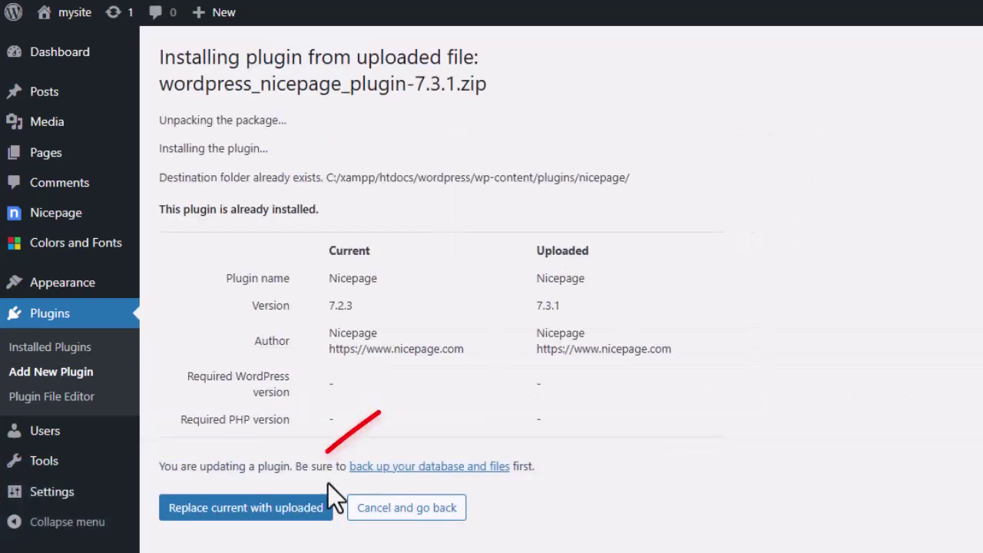
pyautogui.click(311, 530)
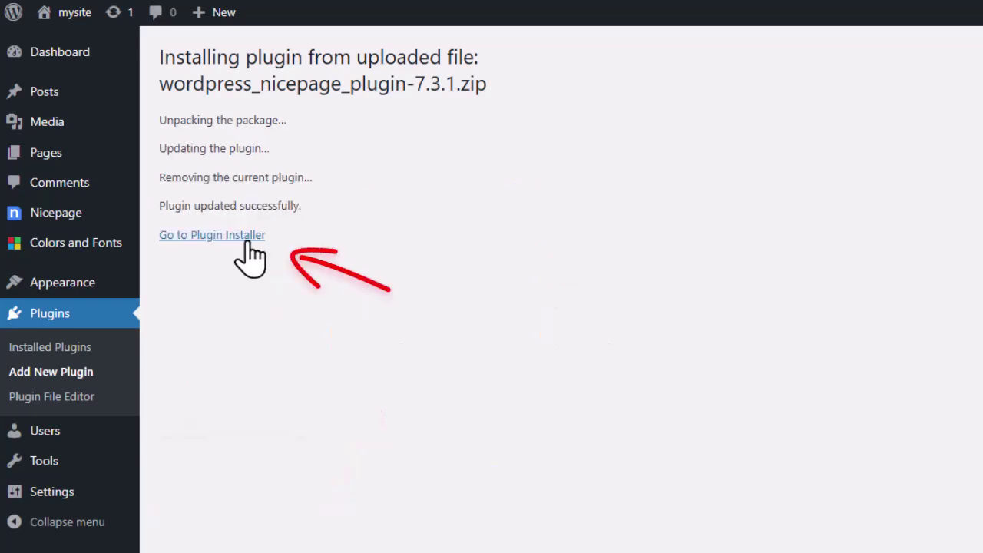
# Leave the update results and apply Plugin as the selected site style
pyautogui.click(248, 238)
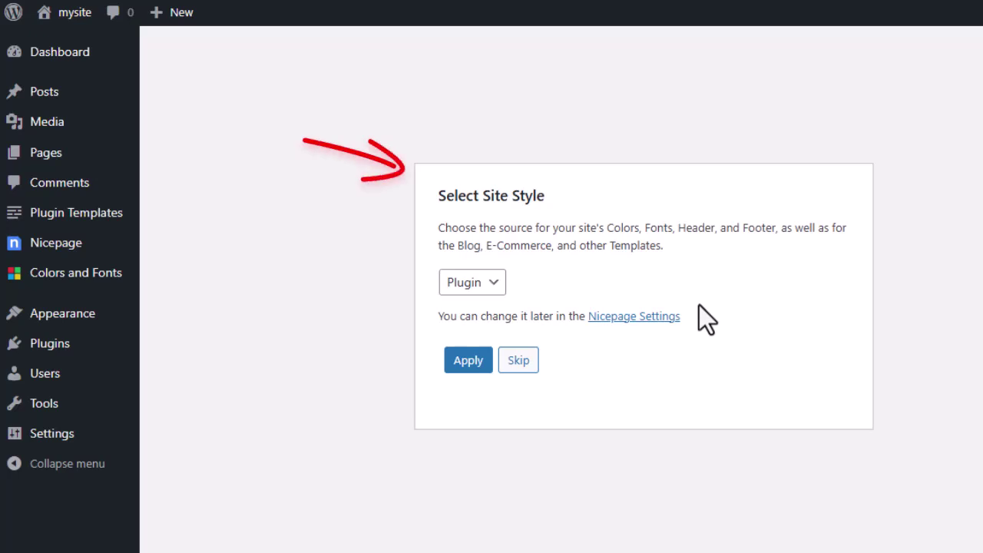
pyautogui.click(496, 287)
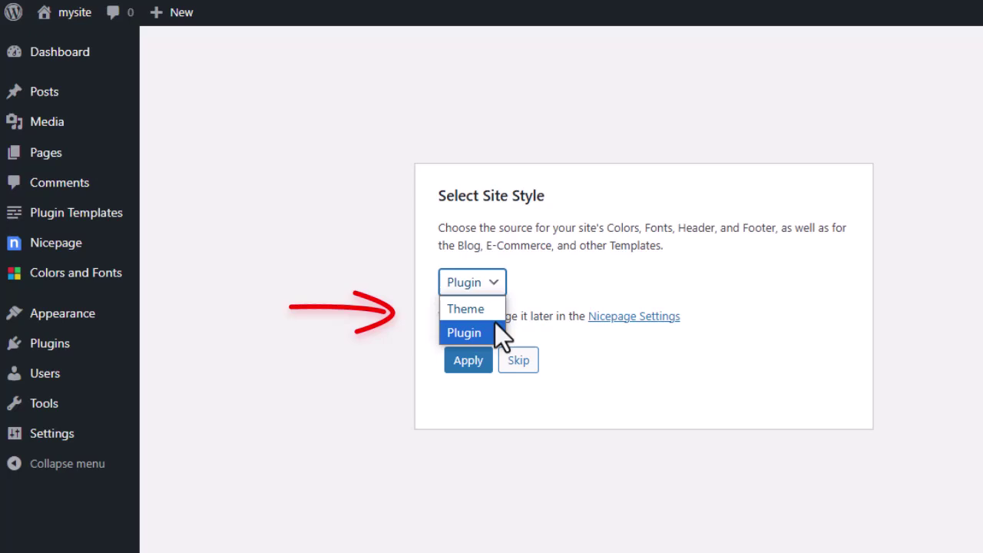
pyautogui.click(499, 332)
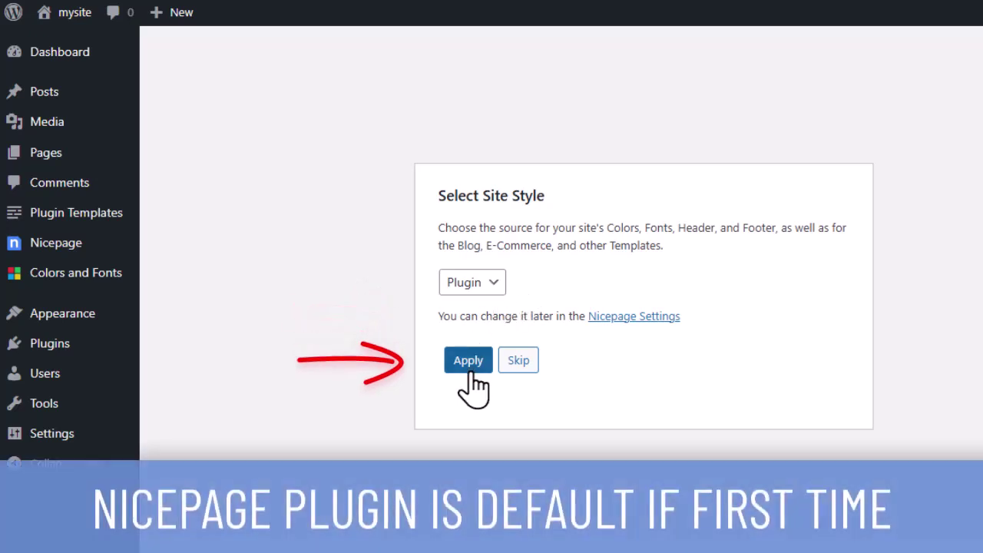
pyautogui.click(471, 373)
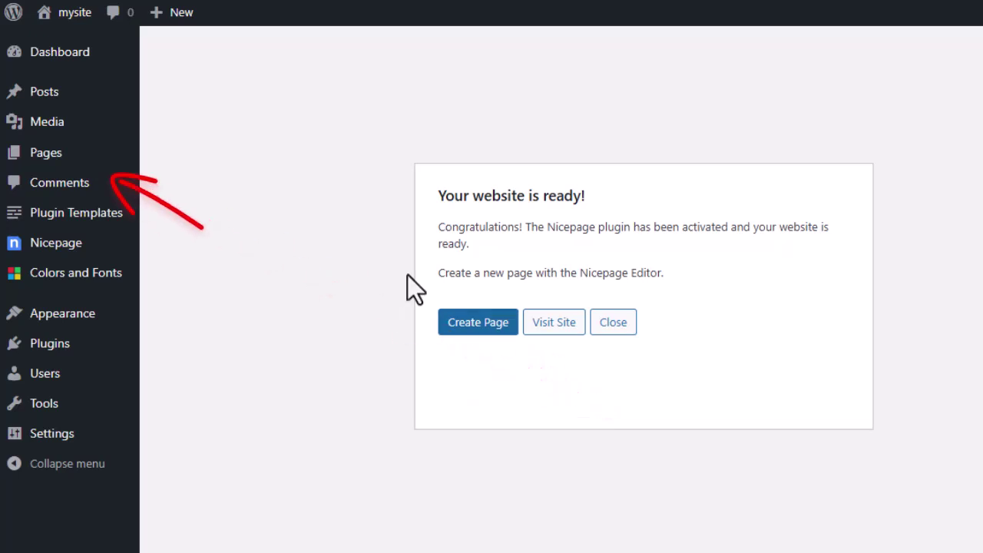
# Edit the Home page, switch the header to the preset with a Search field, and save
pyautogui.click(51, 157)
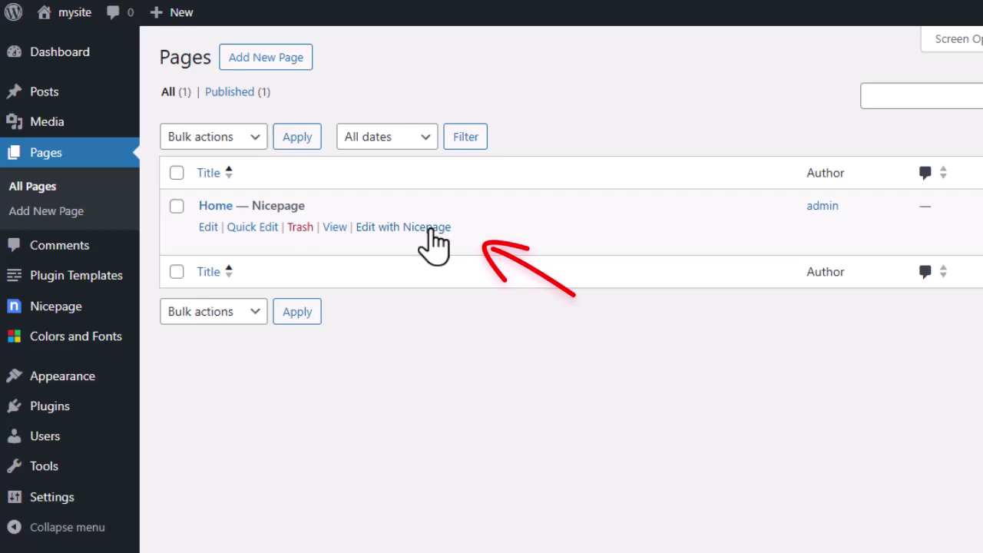
pyautogui.click(428, 227)
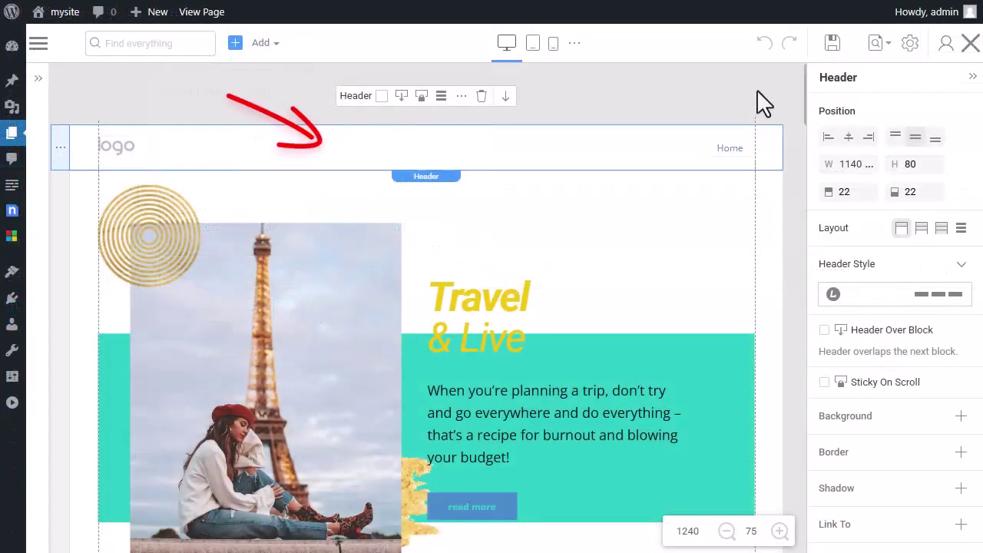
pyautogui.click(920, 296)
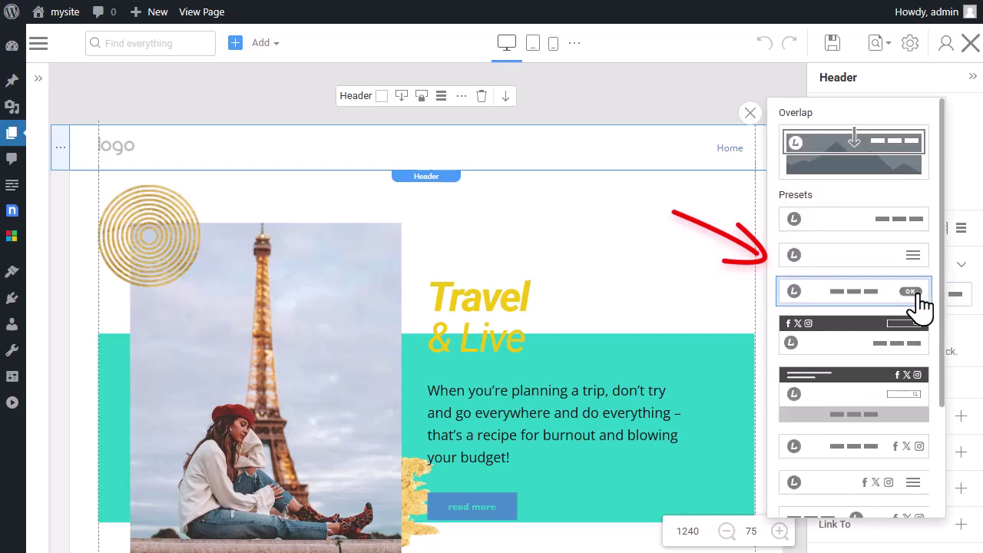
pyautogui.scroll(-4, 918, 301)
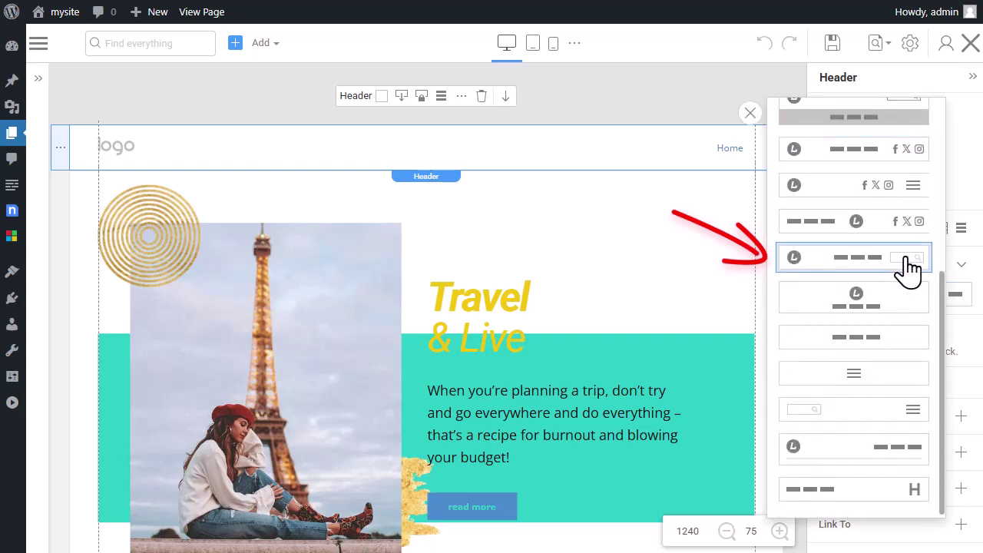
pyautogui.click(908, 265)
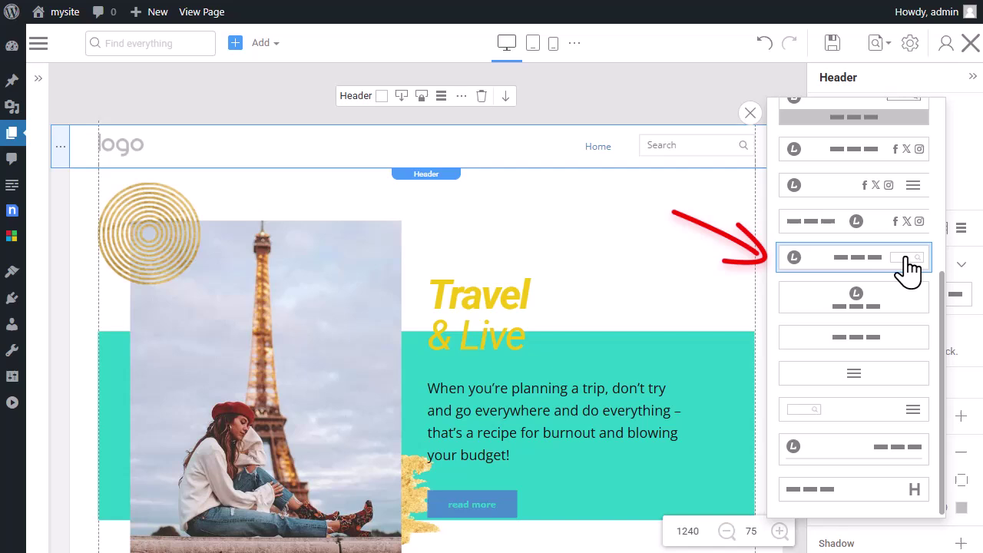
pyautogui.click(684, 85)
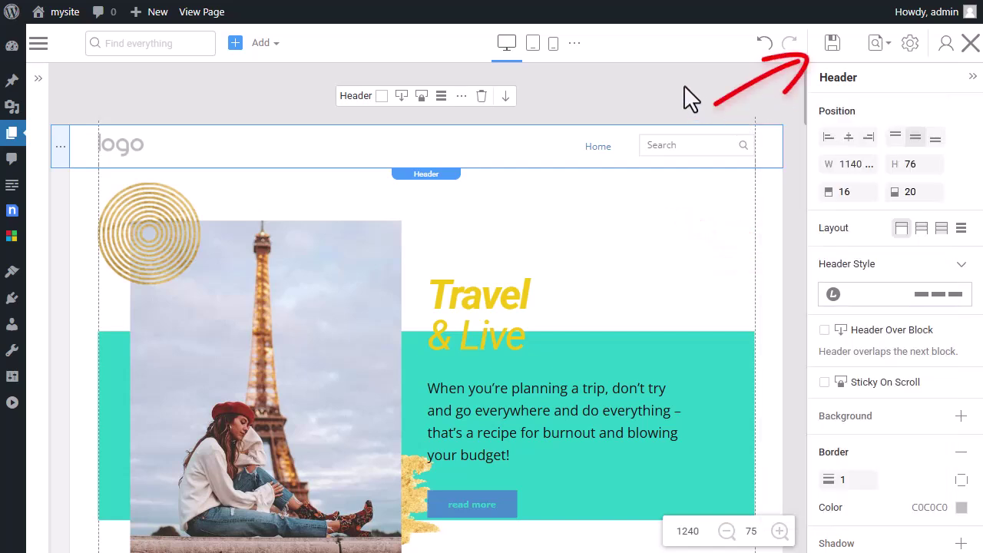
pyautogui.click(833, 44)
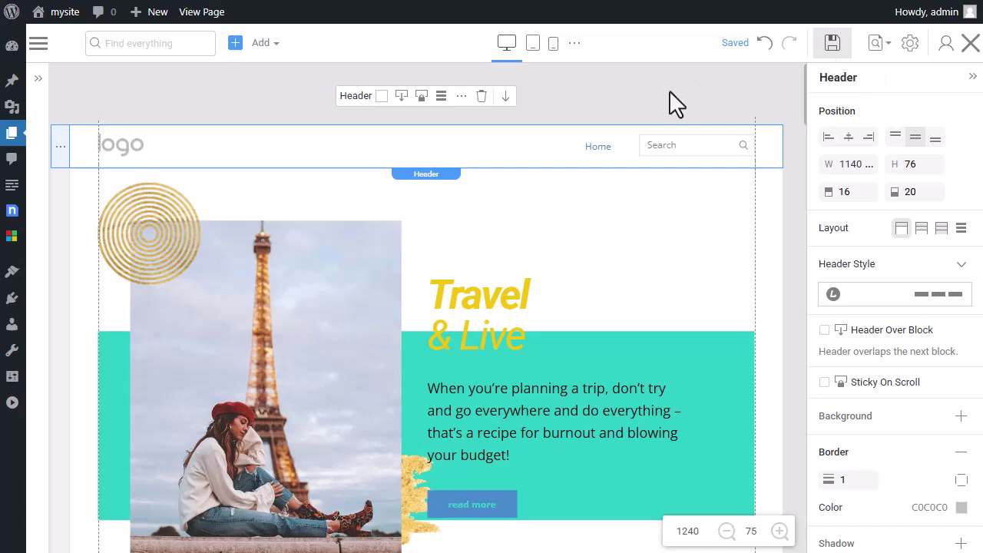
# Change the Blog Page Template's posts grid from 3 to 4 columns and save the template
pyautogui.click(40, 44)
pyautogui.click(89, 205)
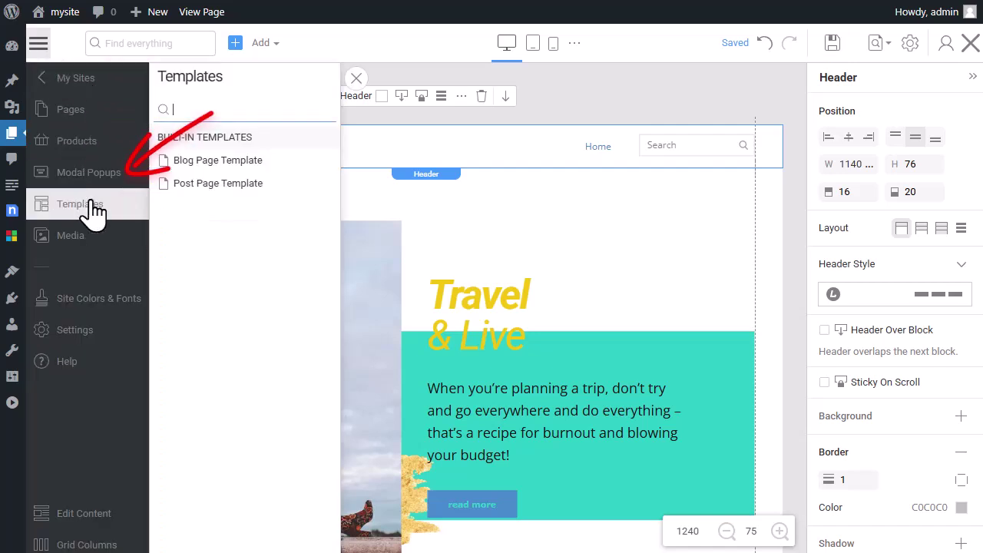
pyautogui.click(303, 170)
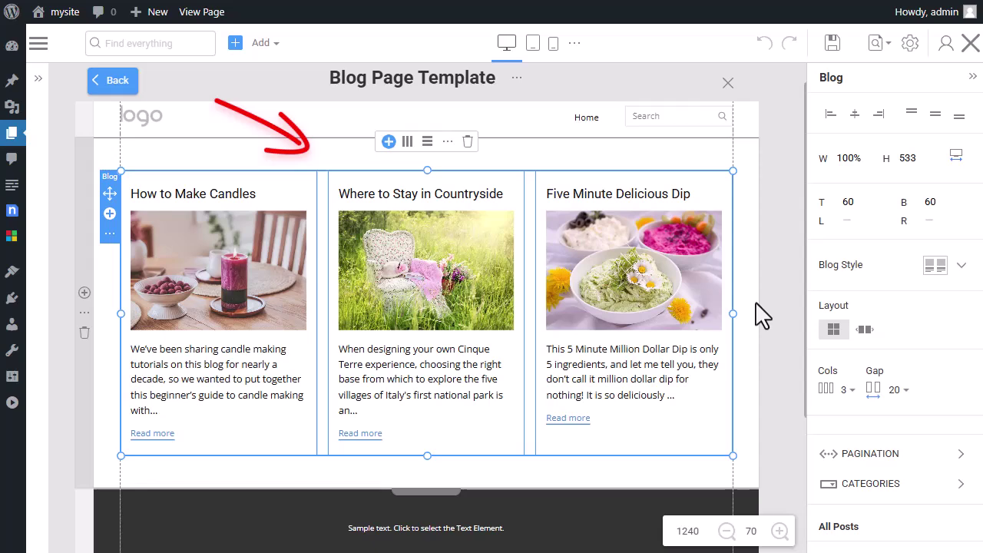
pyautogui.click(843, 390)
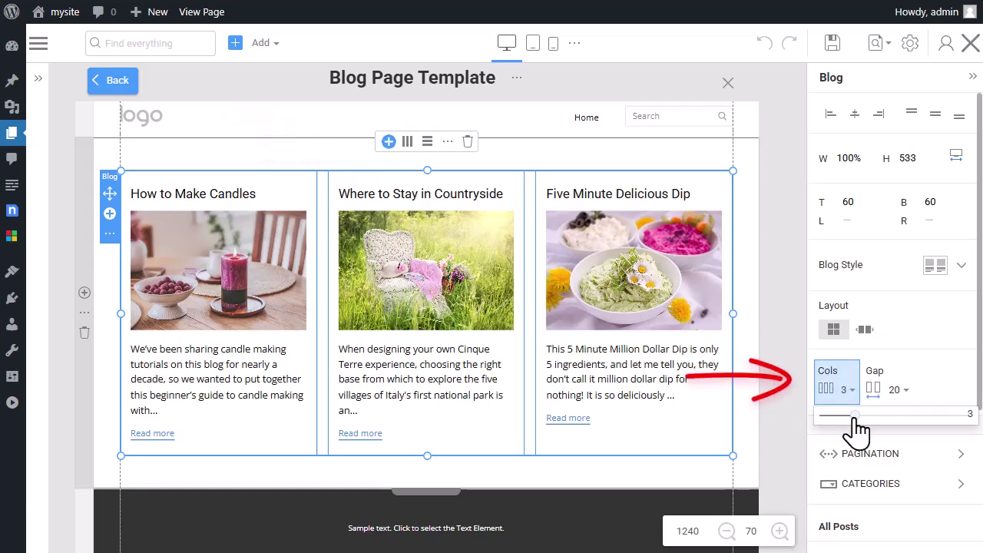
pyautogui.moveTo(855, 416); pyautogui.dragTo(870, 416)
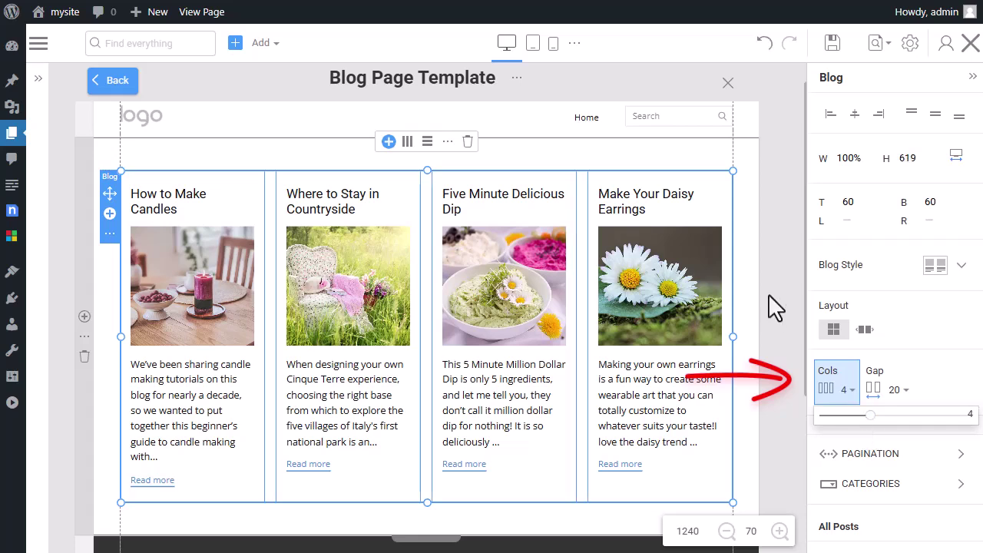
pyautogui.click(768, 293)
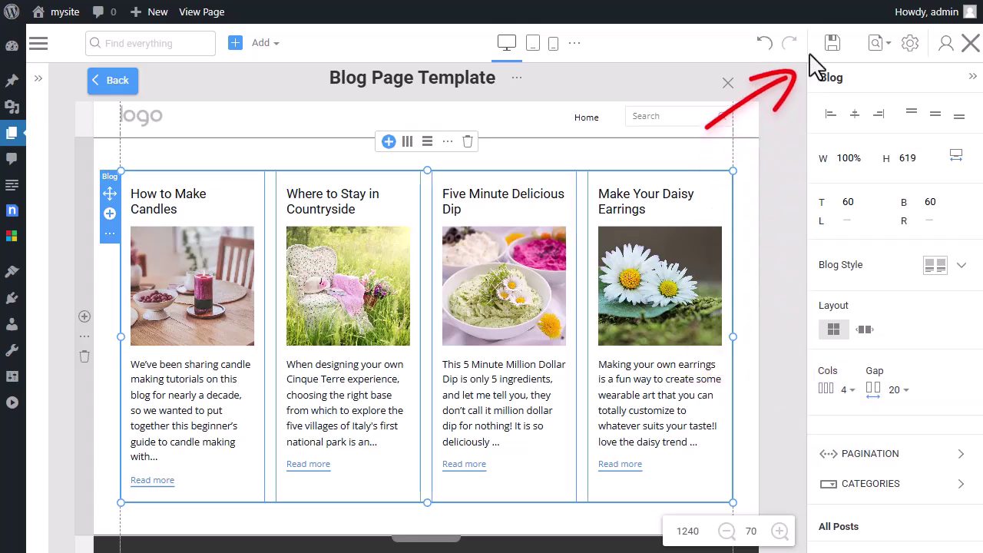
pyautogui.click(833, 45)
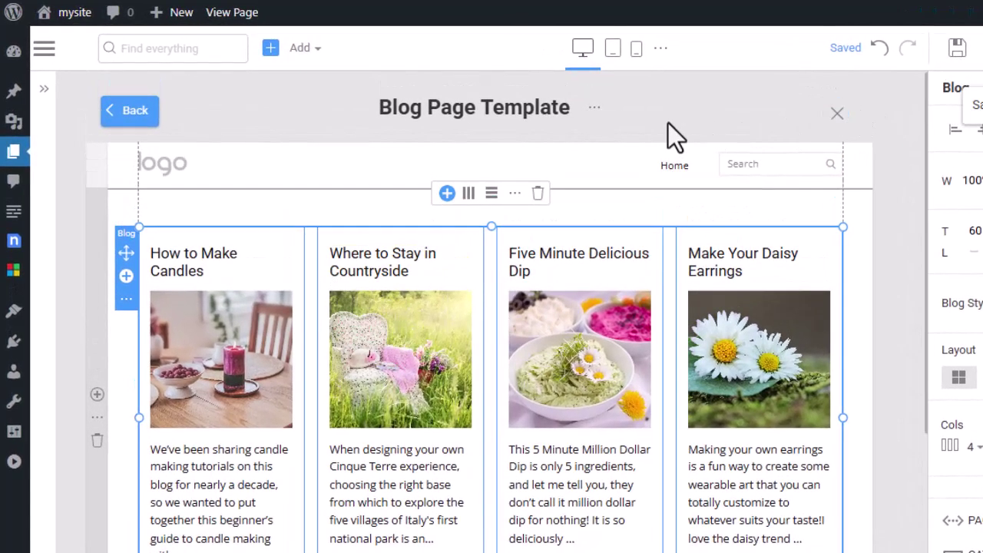
# Publish a new page titled 'Blog' and go back to the pages list
pyautogui.moveTo(12, 157)
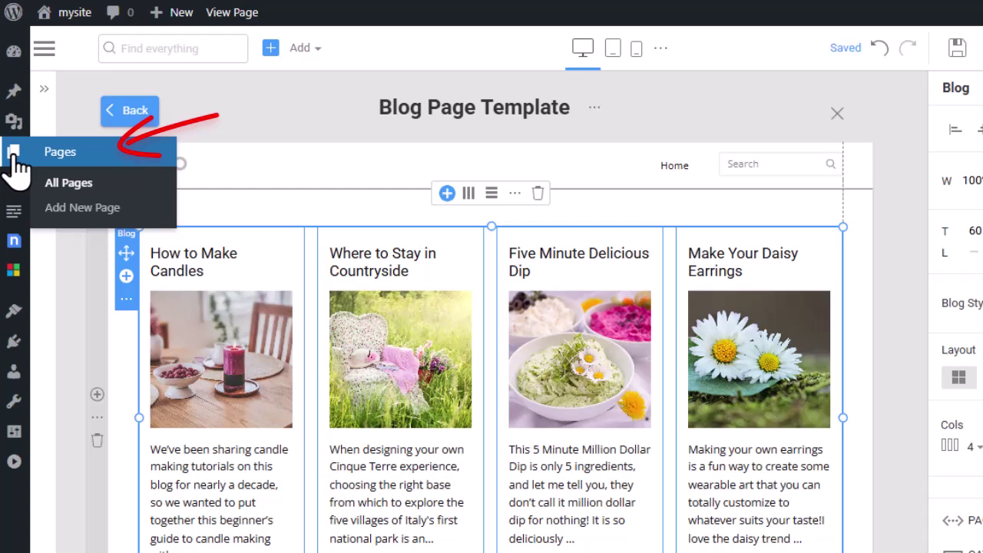
pyautogui.click(120, 217)
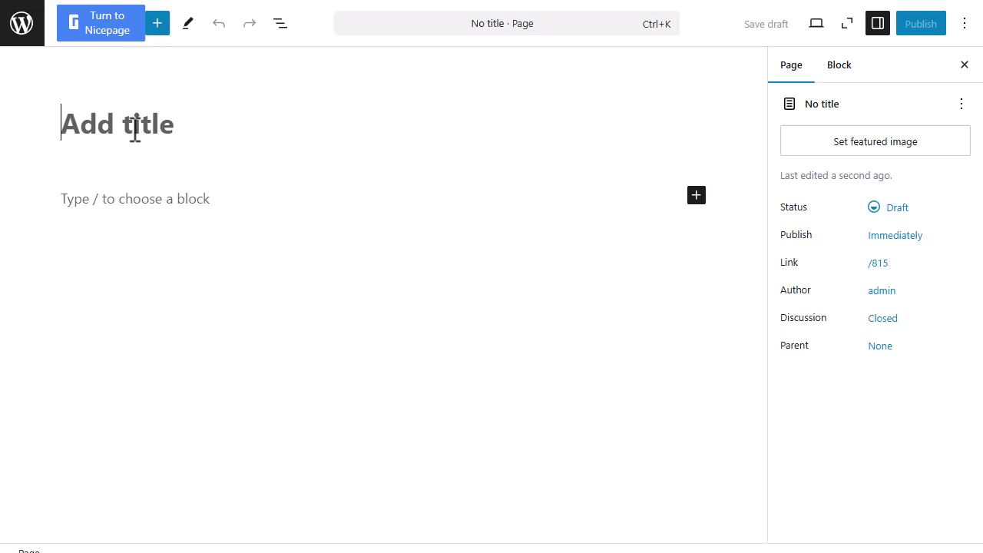
pyautogui.write('Blog')
pyautogui.click(924, 35)
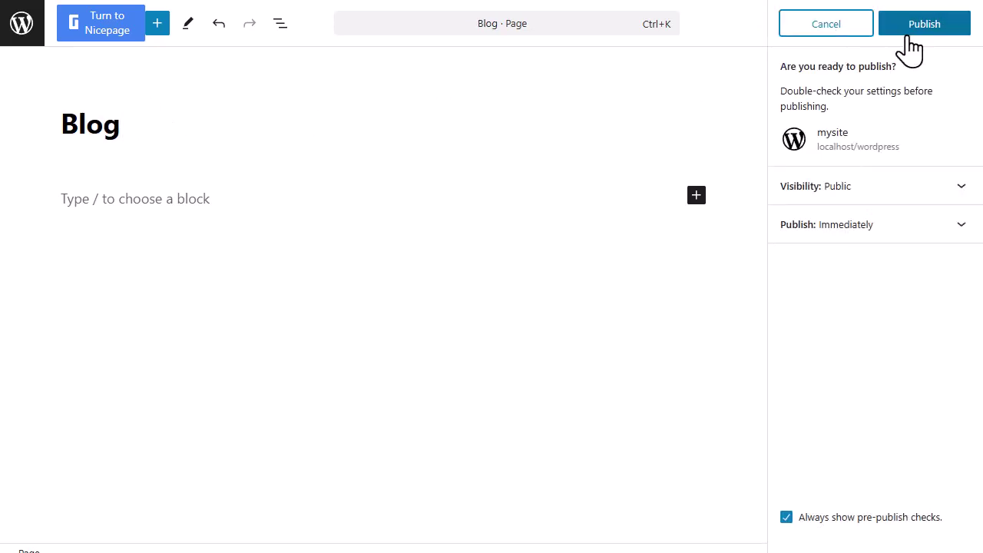
pyautogui.click(917, 29)
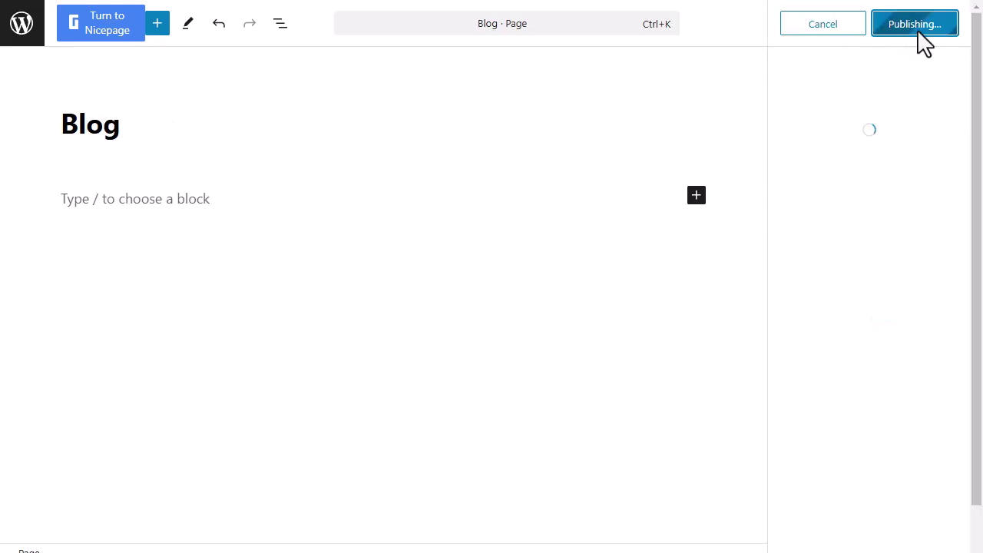
pyautogui.click(30, 34)
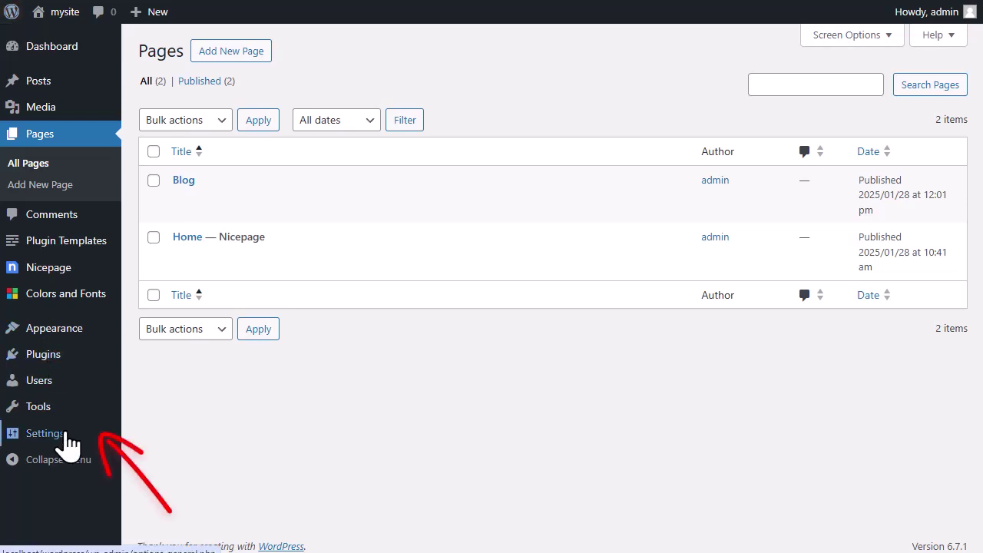
# In Reading settings, make the homepage a static page set to Home
pyautogui.moveTo(67, 444)
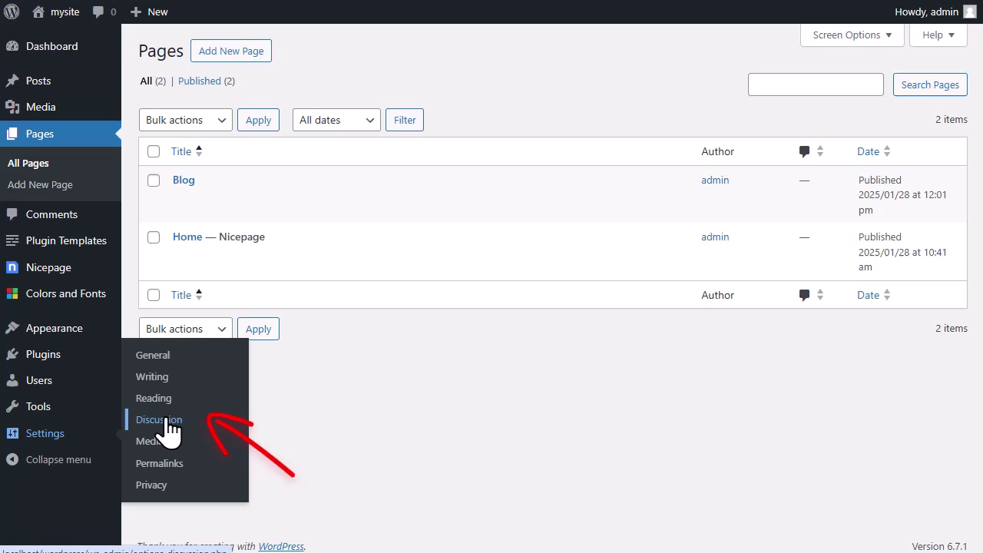
pyautogui.click(179, 398)
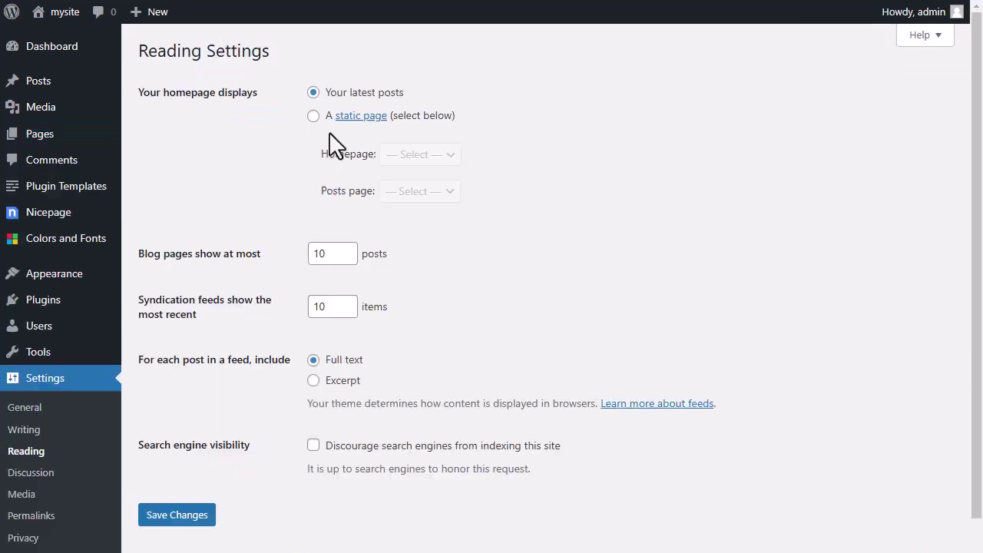
pyautogui.click(313, 115)
pyautogui.click(445, 156)
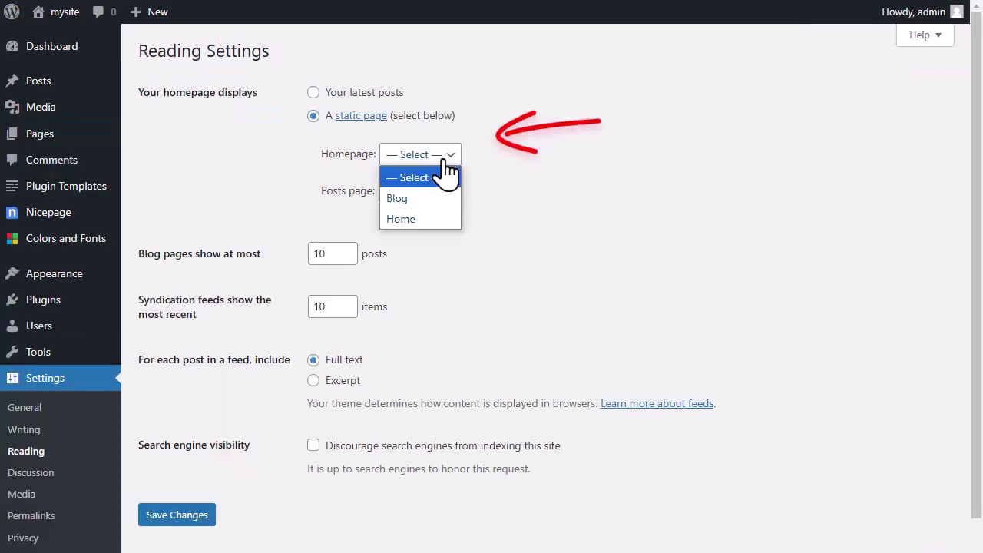
pyautogui.click(414, 218)
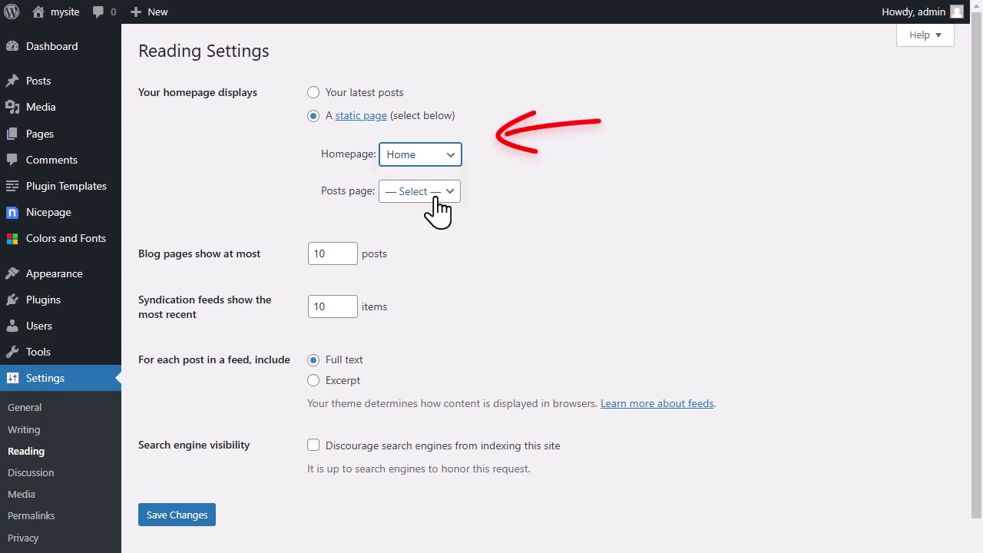
# Set Blog as the posts page, limit blog pages to 4 posts, and save
pyautogui.click(440, 193)
pyautogui.click(423, 236)
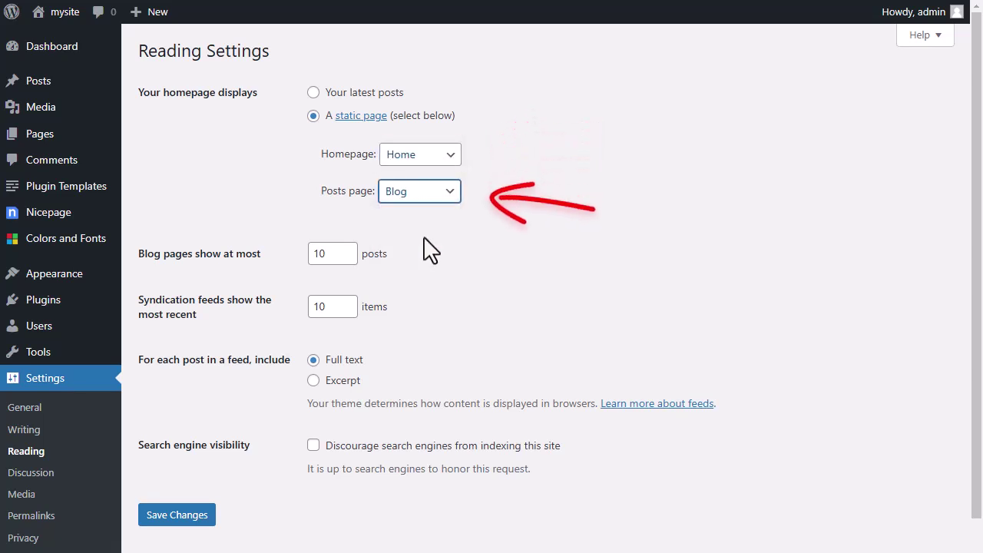
pyautogui.moveTo(343, 254); pyautogui.dragTo(303, 261)
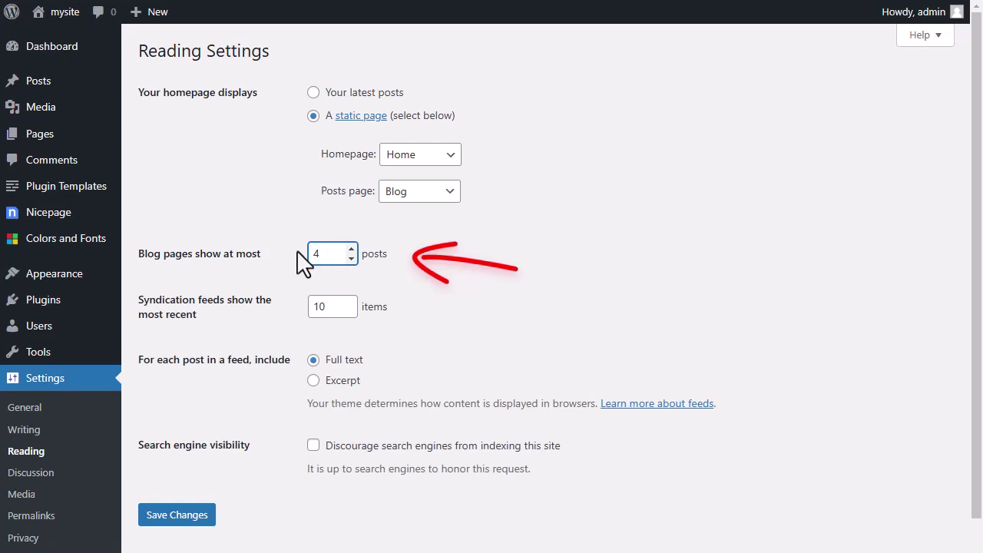
pyautogui.write('4')
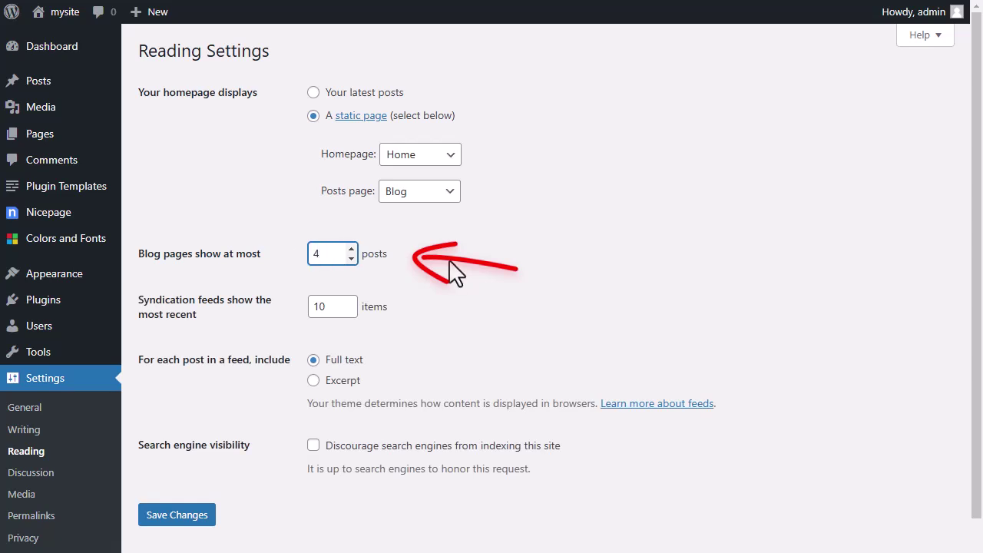
pyautogui.click(181, 530)
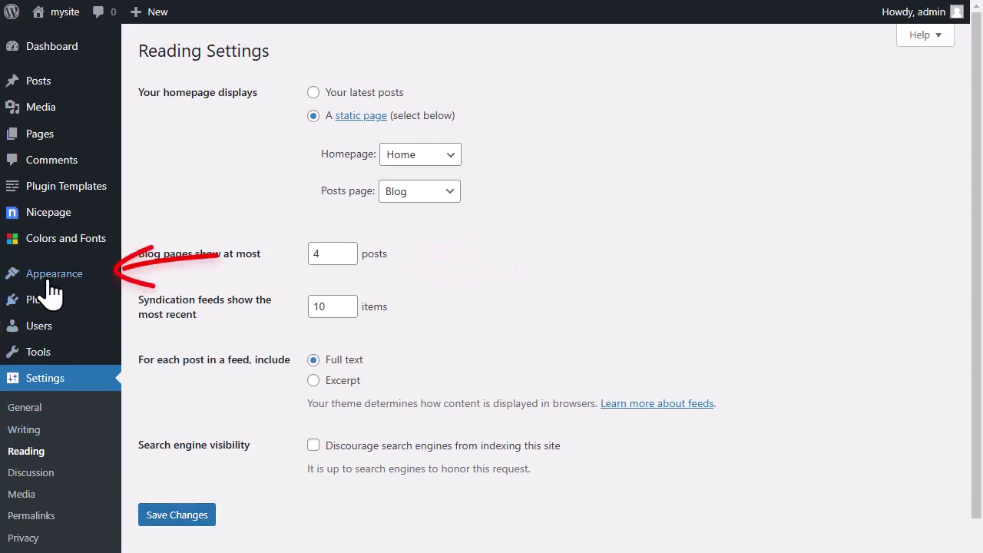
# In Appearance > Menus, add the Blog page to Menu 1 and save the menu
pyautogui.moveTo(49, 290)
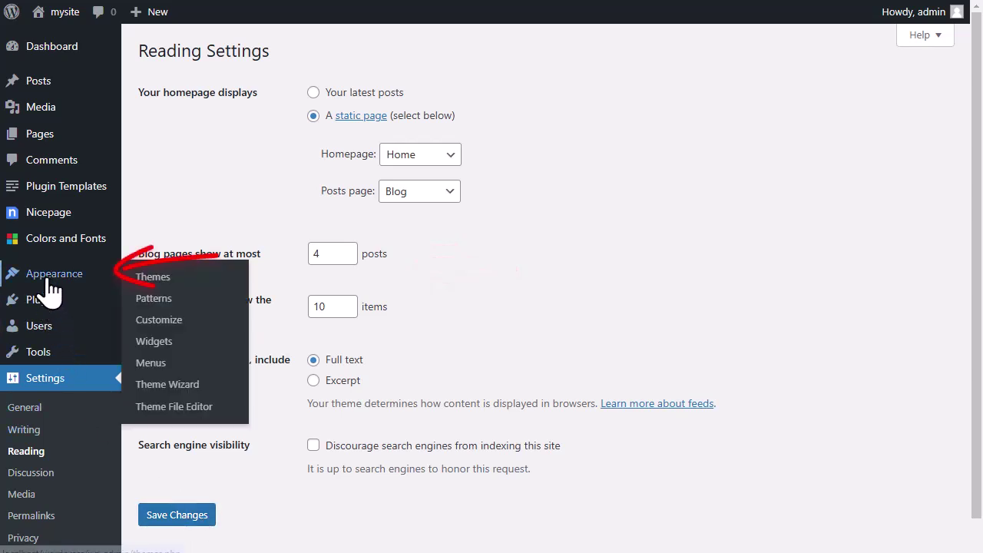
pyautogui.click(151, 362)
pyautogui.click(203, 307)
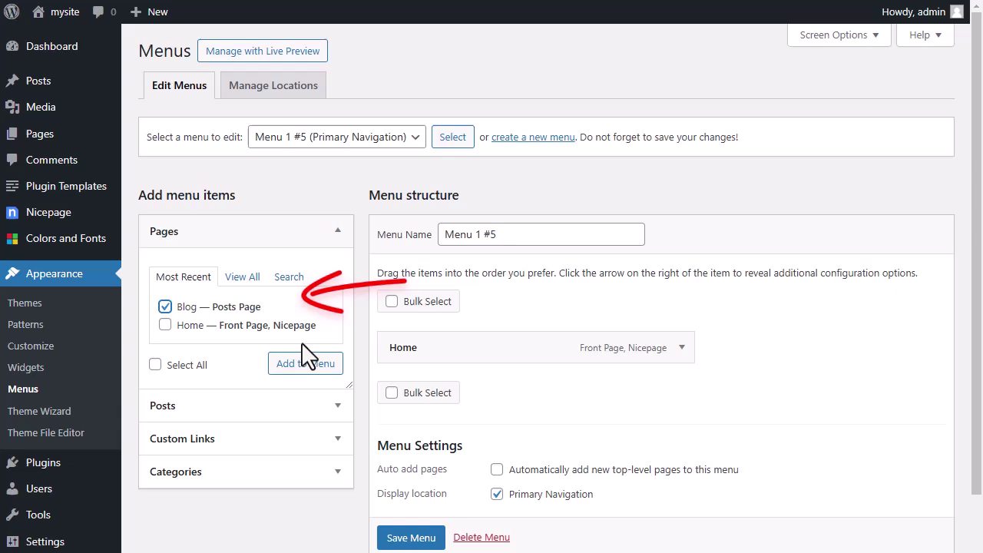
pyautogui.click(319, 367)
pyautogui.scroll(-3, 615, 453)
pyautogui.click(415, 478)
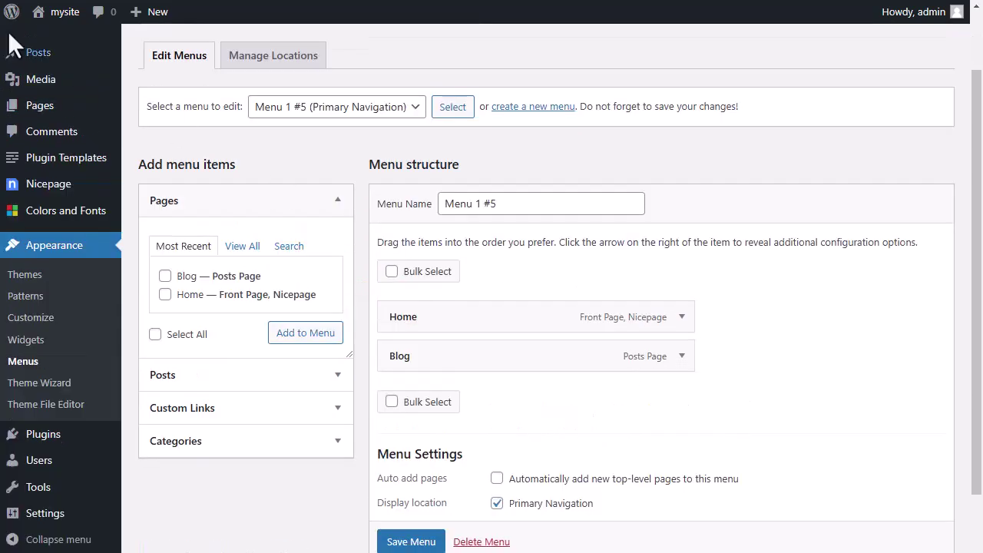
pyautogui.moveTo(48, 13)
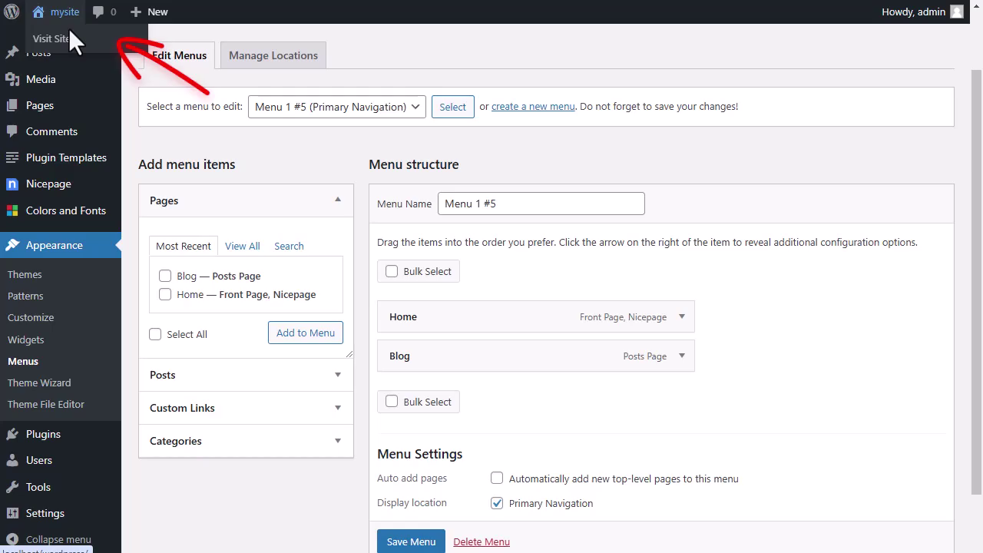
# Visit the live site and open its Blog page listing four posts, starting with How to Make Candles
pyautogui.click(69, 31)
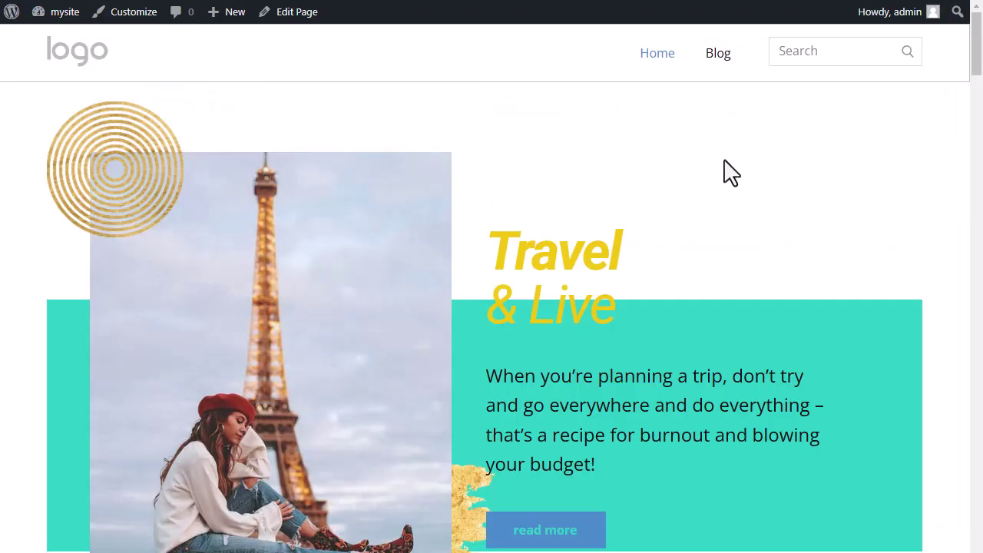
pyautogui.click(721, 55)
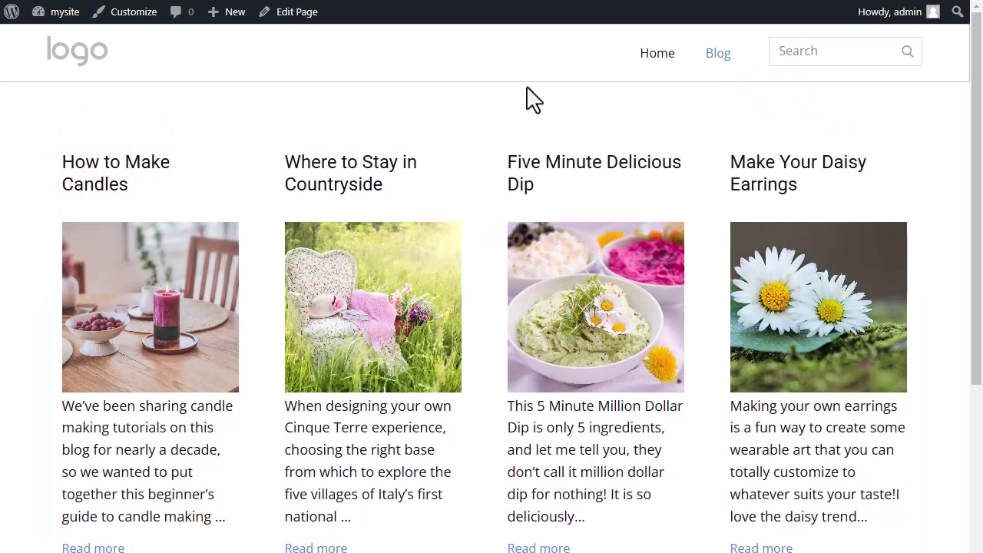
# From the Dashboard, open Nicepage Settings and expand the Site Style Source choices, Plugin or Theme
pyautogui.moveTo(56, 24)
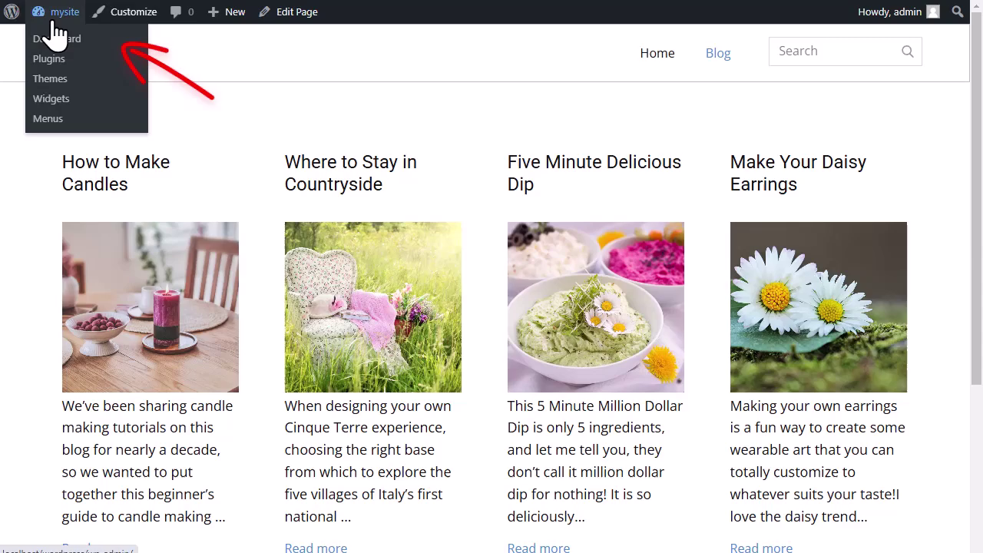
pyautogui.click(97, 42)
pyautogui.moveTo(19, 272)
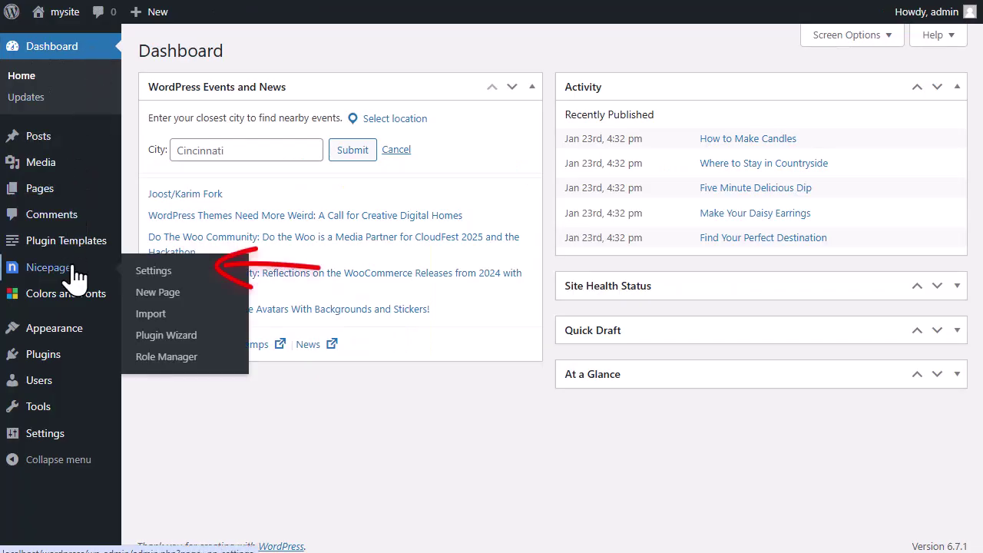
pyautogui.click(185, 290)
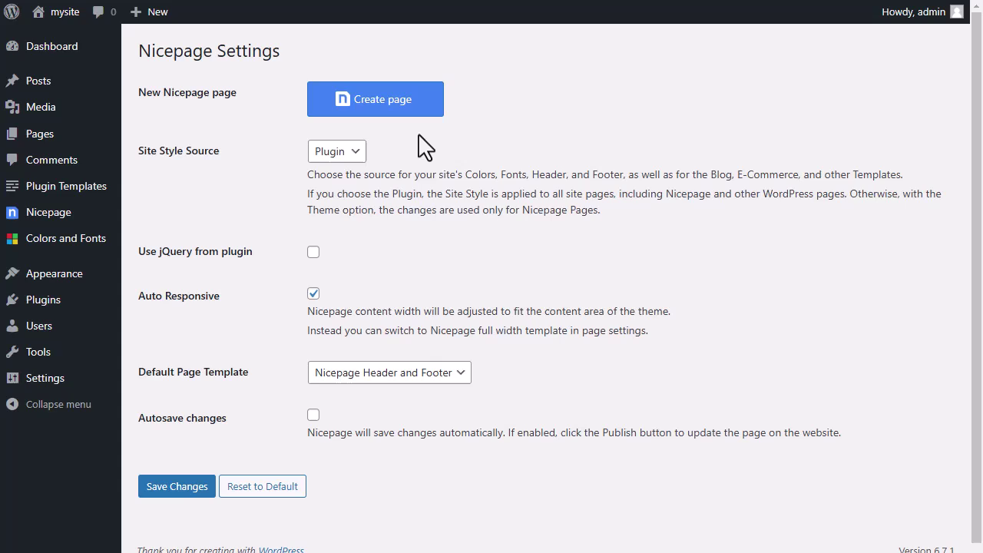
pyautogui.click(350, 151)
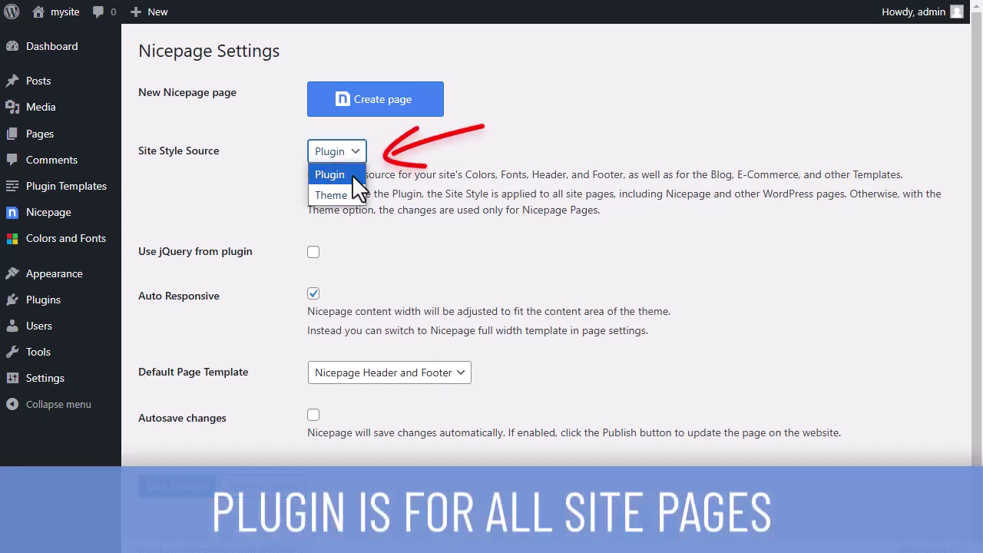
# Open the site-wide Colors and Fonts settings and inspect the footer's properties
pyautogui.moveTo(98, 247)
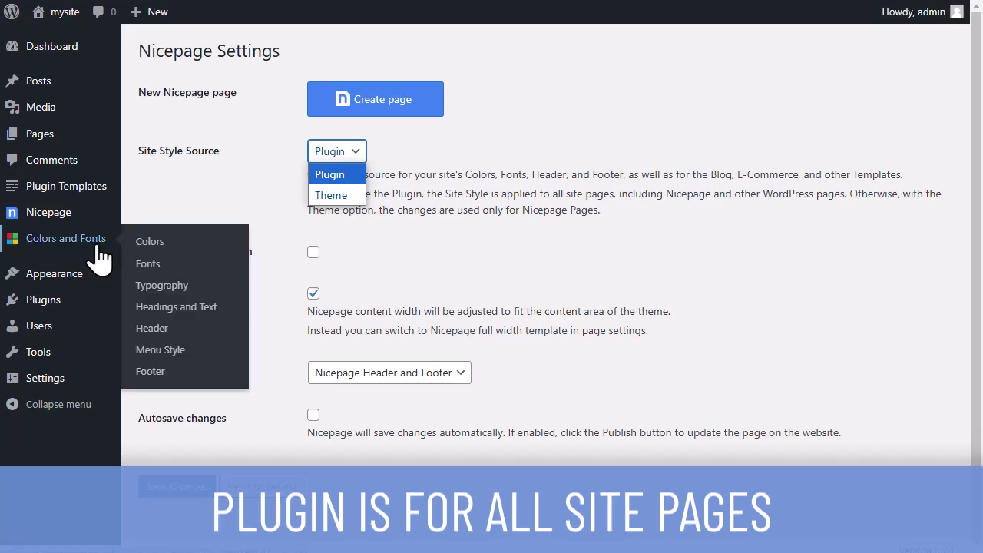
pyautogui.click(147, 243)
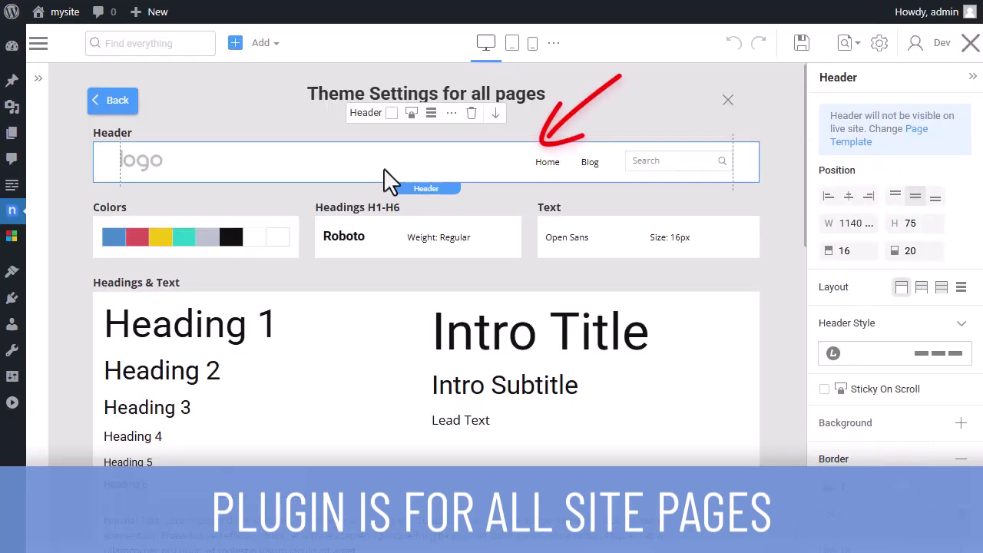
pyautogui.scroll(-6, 384, 180)
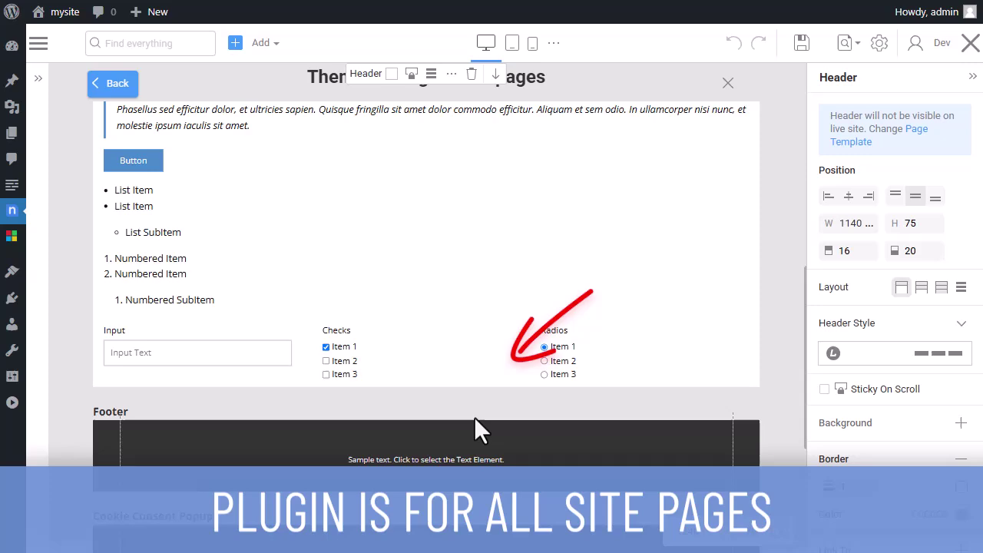
pyautogui.click(554, 461)
pyautogui.scroll(10, 554, 461)
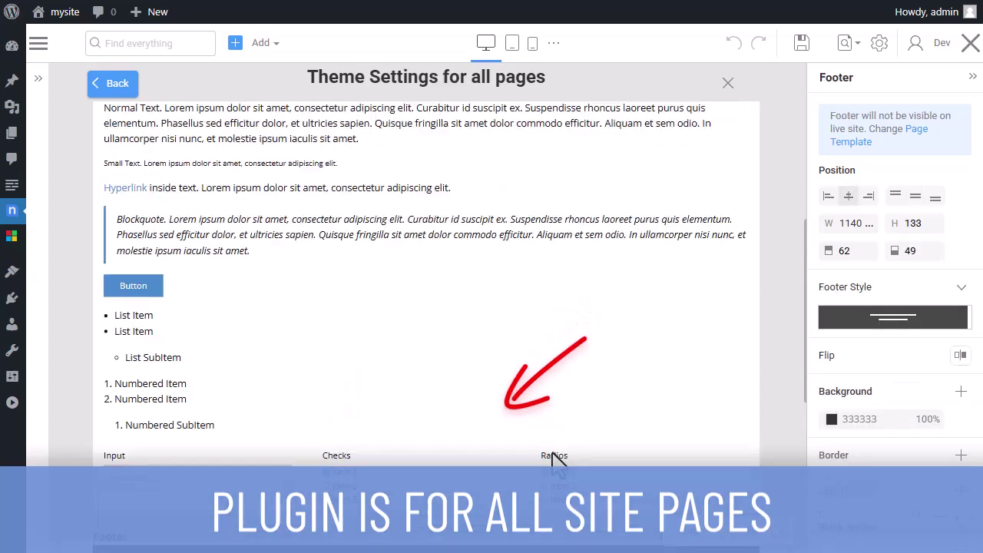
# Review the colour palette presets and the H1-H6 heading fonts, keeping Roboto
pyautogui.click(274, 244)
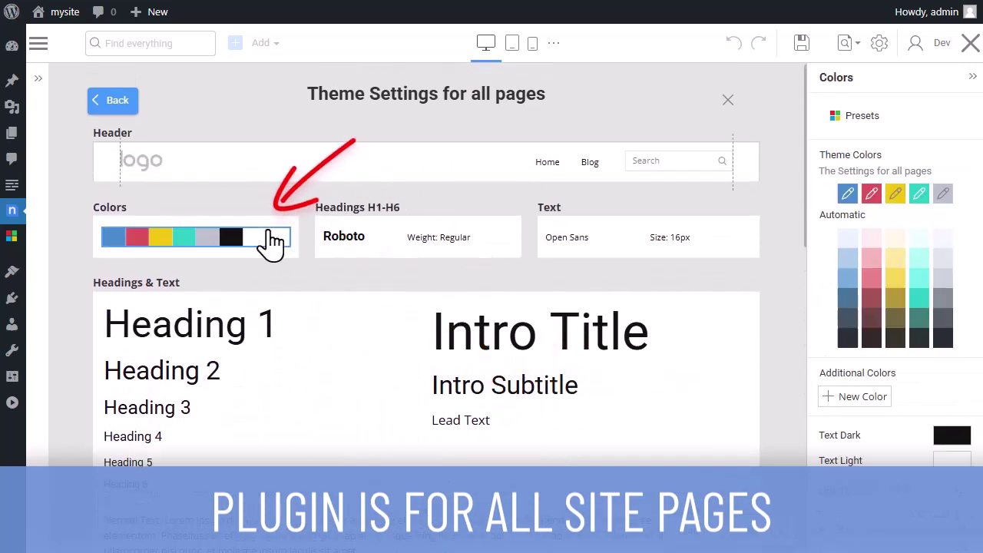
pyautogui.click(913, 112)
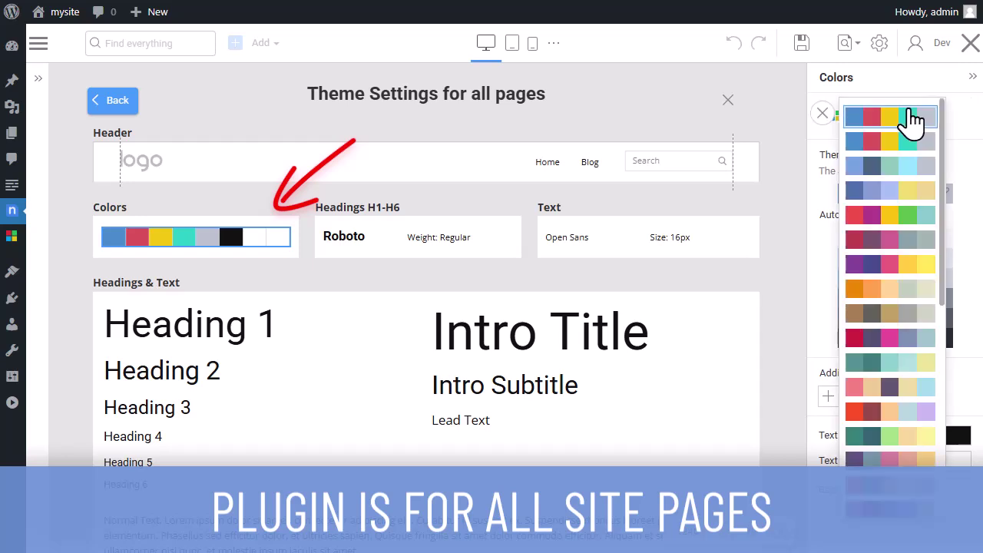
pyautogui.click(430, 244)
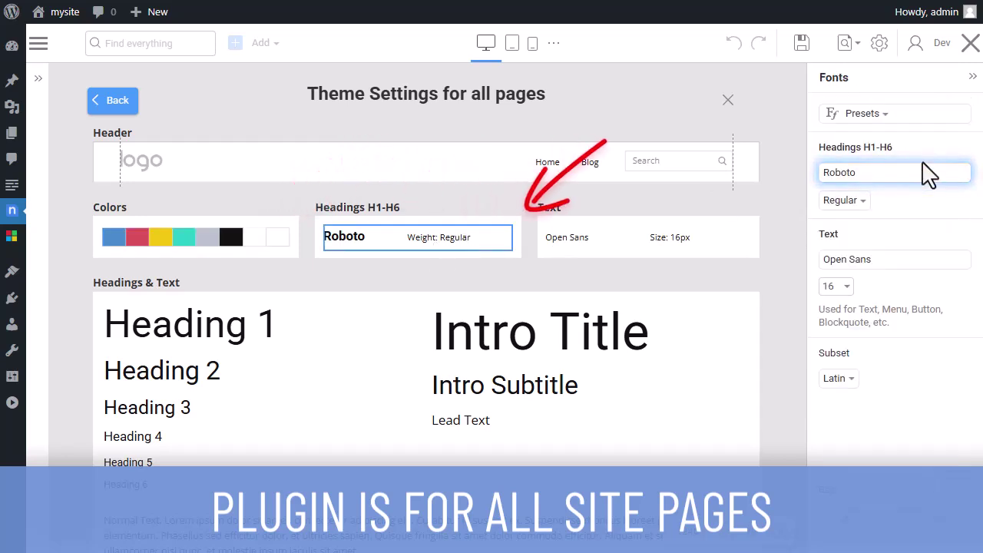
pyautogui.click(924, 173)
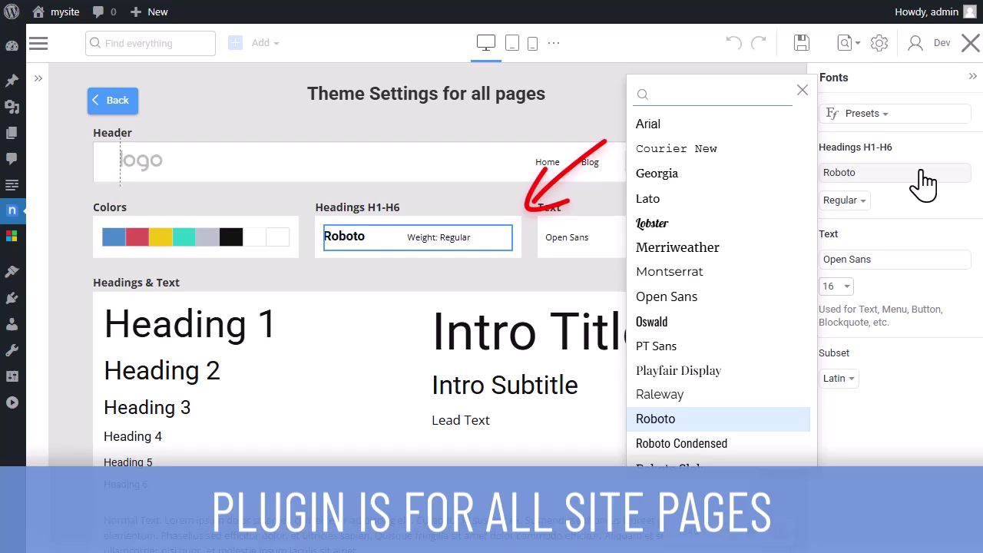
pyautogui.click(588, 254)
# Inspect the page settings and the Button style: Open Sans Regular, size 16, 140% line height
pyautogui.click(774, 315)
pyautogui.scroll(-2, 774, 314)
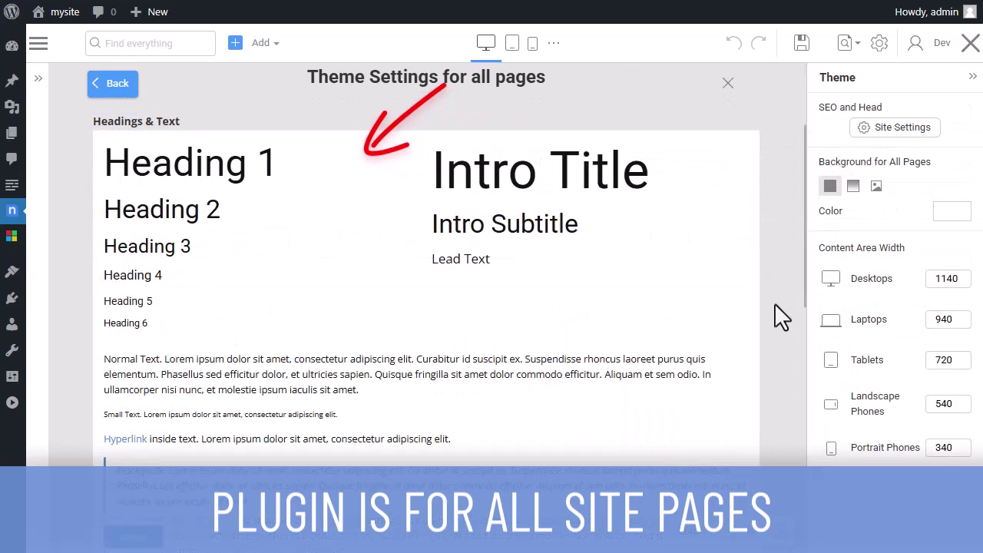
pyautogui.scroll(-3, 415, 323)
pyautogui.click(135, 307)
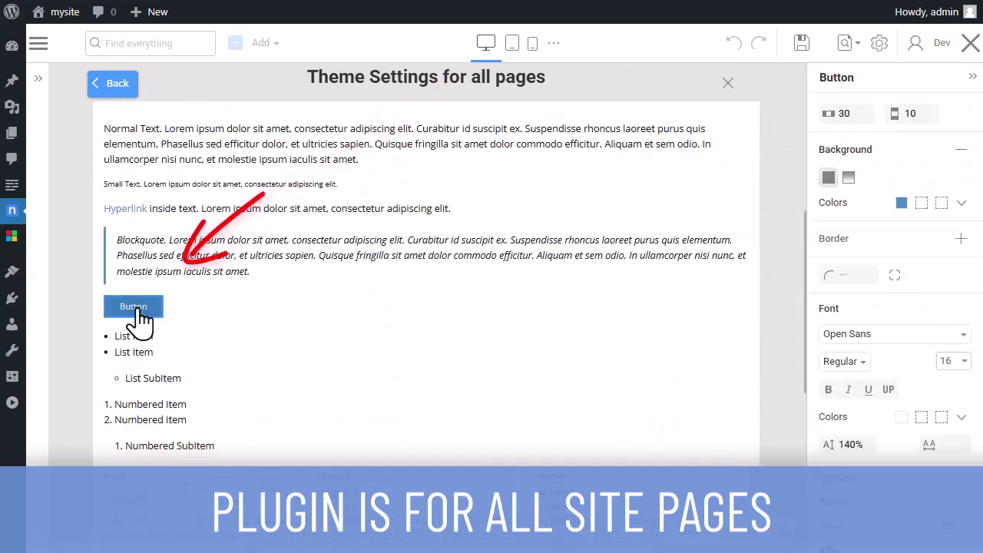
# Show the Nicepage Templates list, including Blog Page Template and Post Page Template
pyautogui.click(38, 43)
pyautogui.click(110, 209)
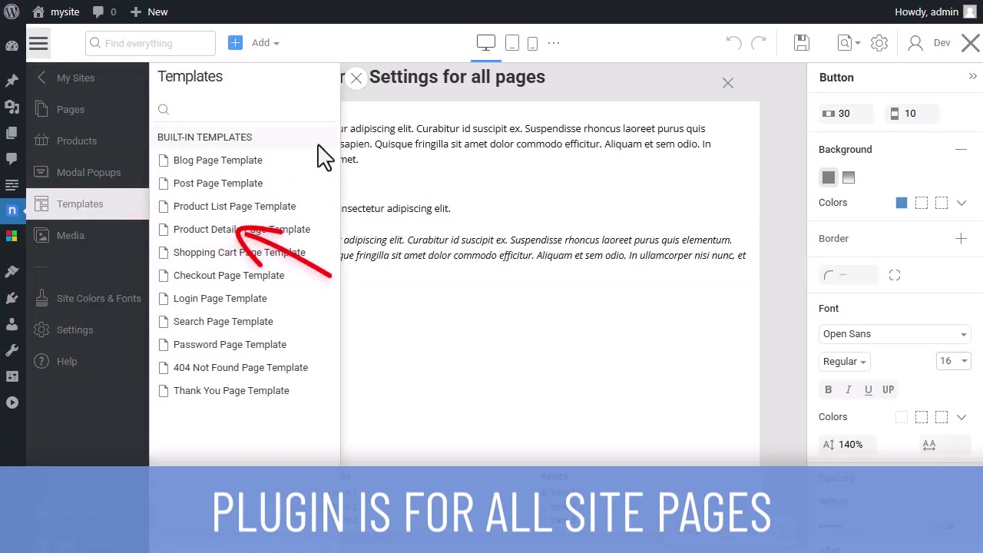